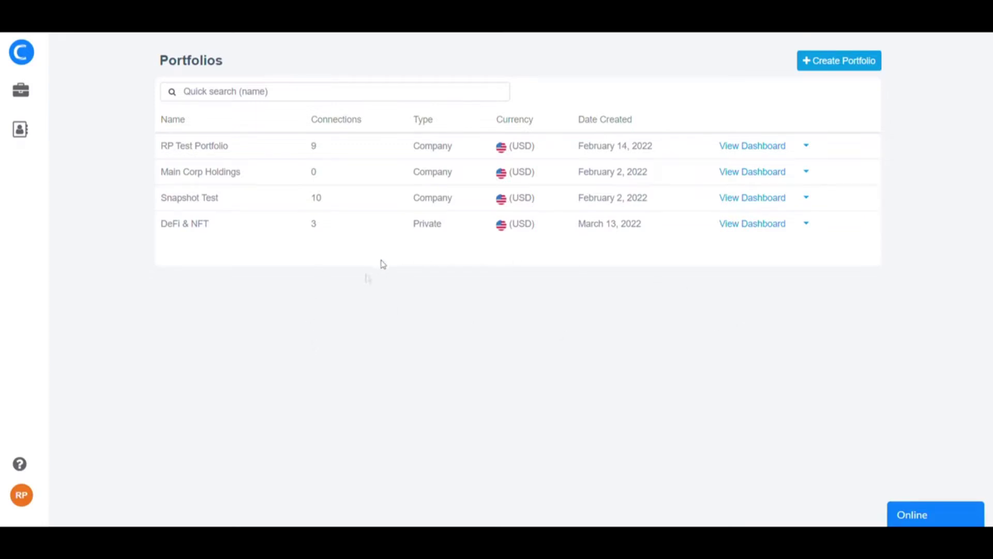
# Step: Open the organization's member list and view the Add User form, closing it without adding anyone
pyautogui.click(33, 495)
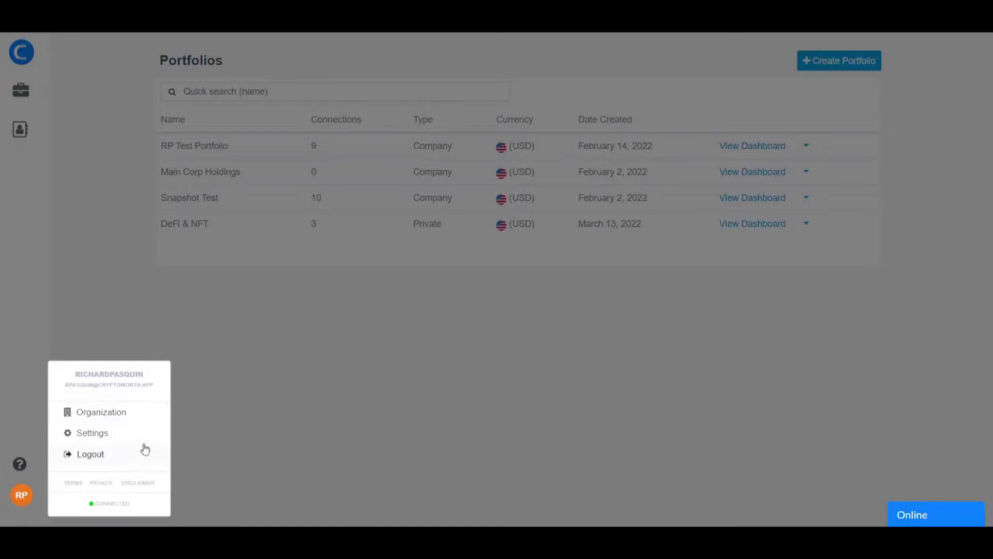
pyautogui.click(106, 413)
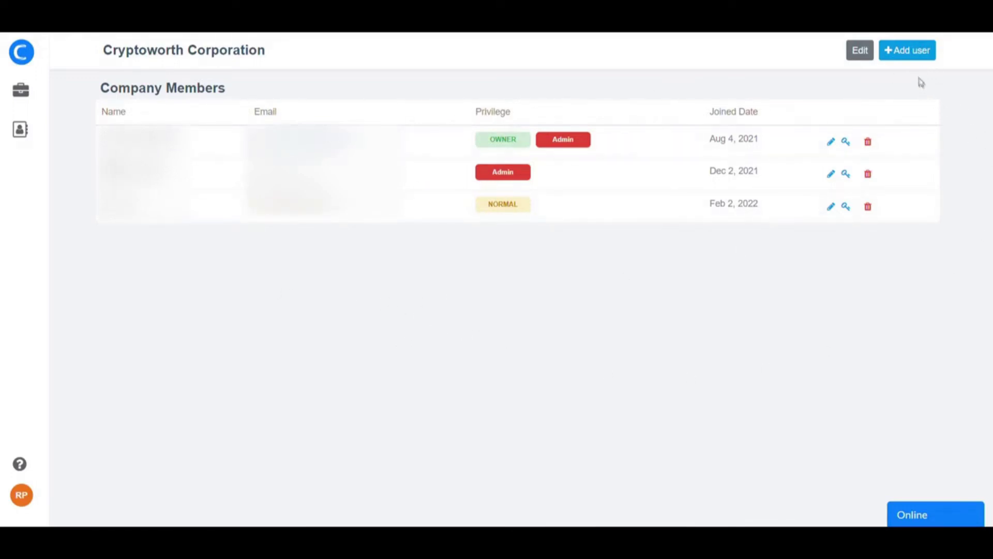
pyautogui.click(908, 59)
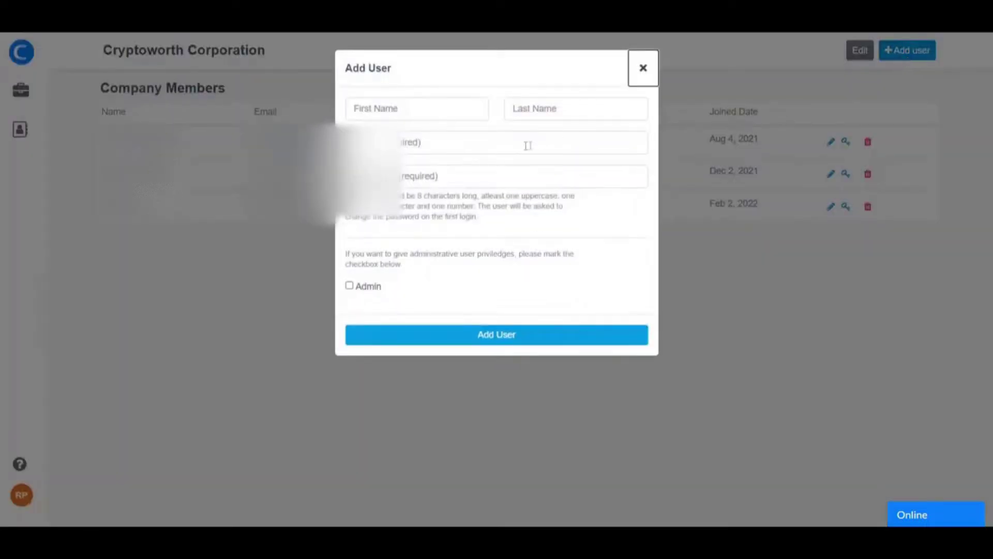
pyautogui.click(451, 150)
pyautogui.click(598, 164)
pyautogui.click(643, 69)
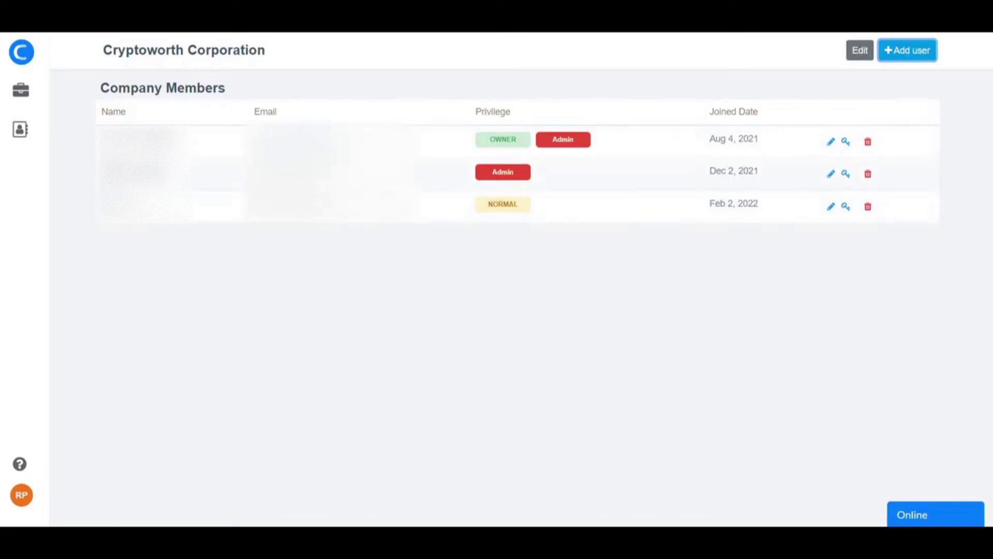
# Step: View the address book, and check the vendor's address info from the DeFi & NFT portfolio's transactions
pyautogui.click(26, 134)
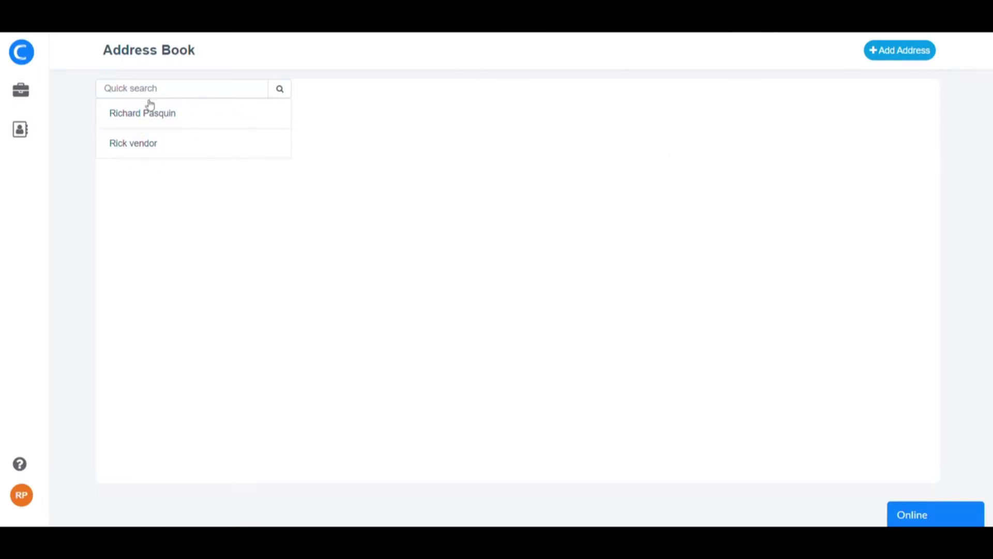
pyautogui.click(24, 92)
pyautogui.click(194, 223)
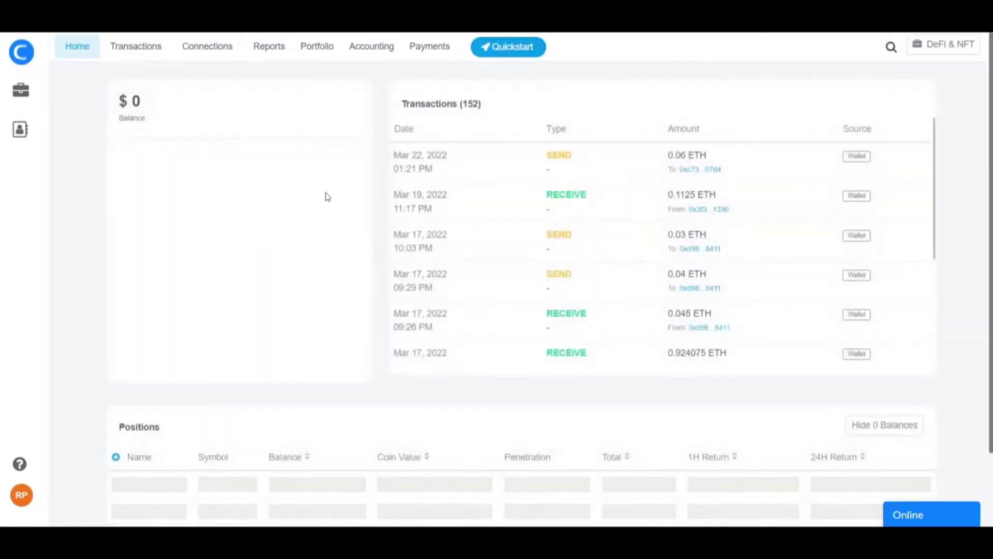
pyautogui.click(139, 45)
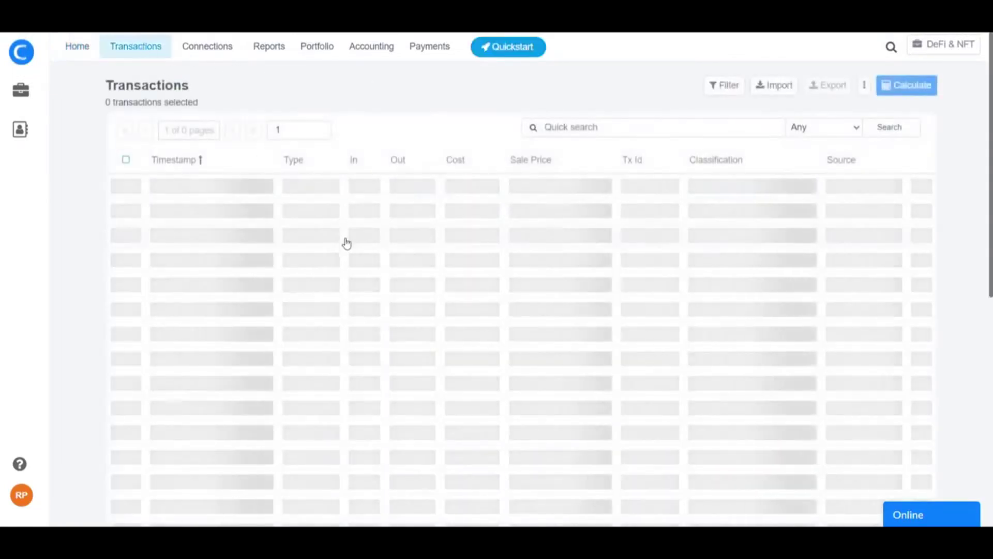
pyautogui.scroll(-3, 361, 281)
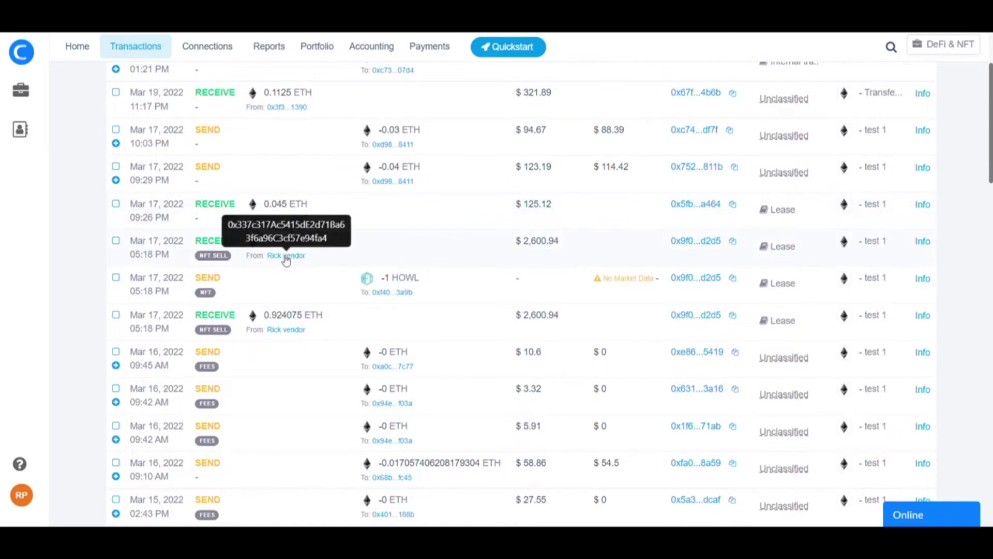
pyautogui.moveTo(294, 259)
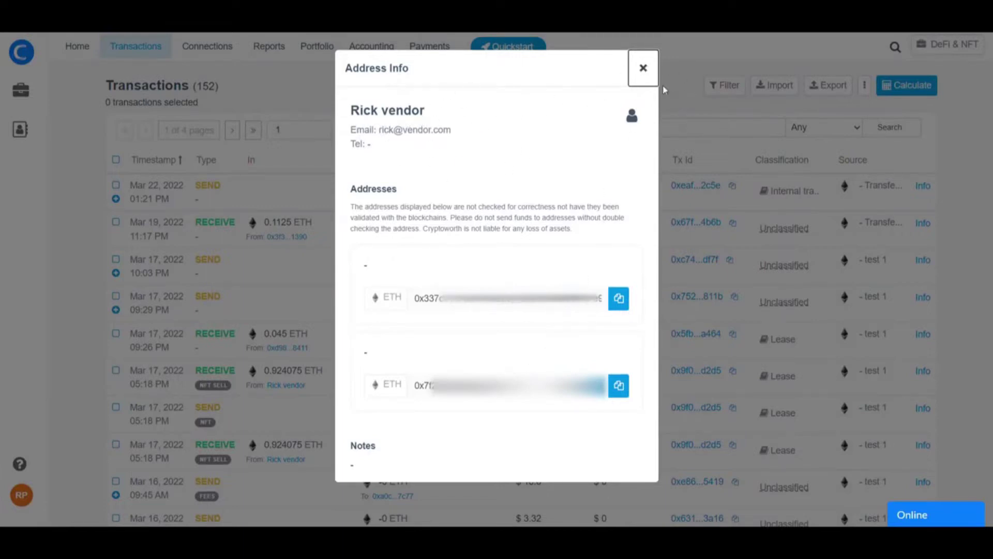
pyautogui.click(644, 67)
# Step: Open the full address book and examine the Add Contact form's cryptocurrency and address type fields, closing it without saving
pyautogui.click(25, 133)
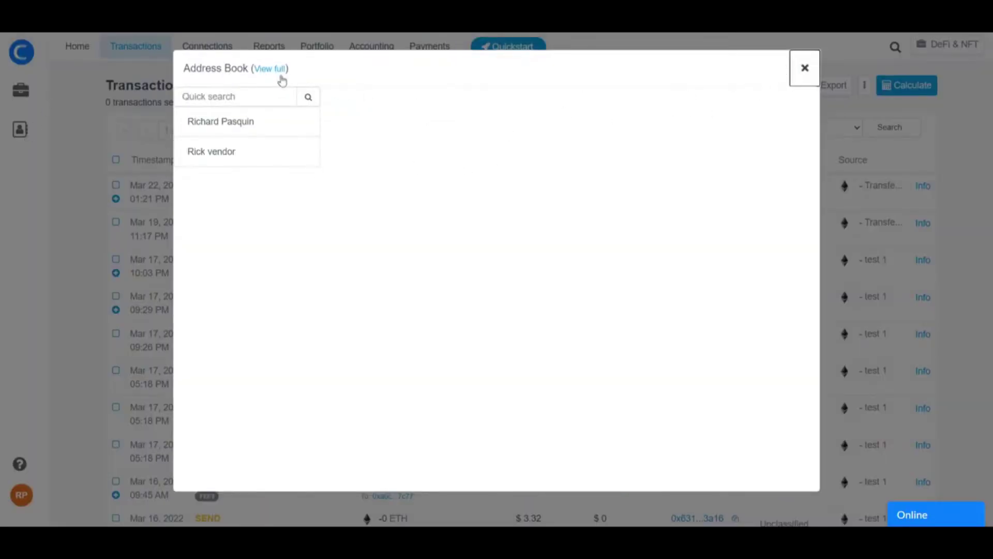
pyautogui.click(282, 81)
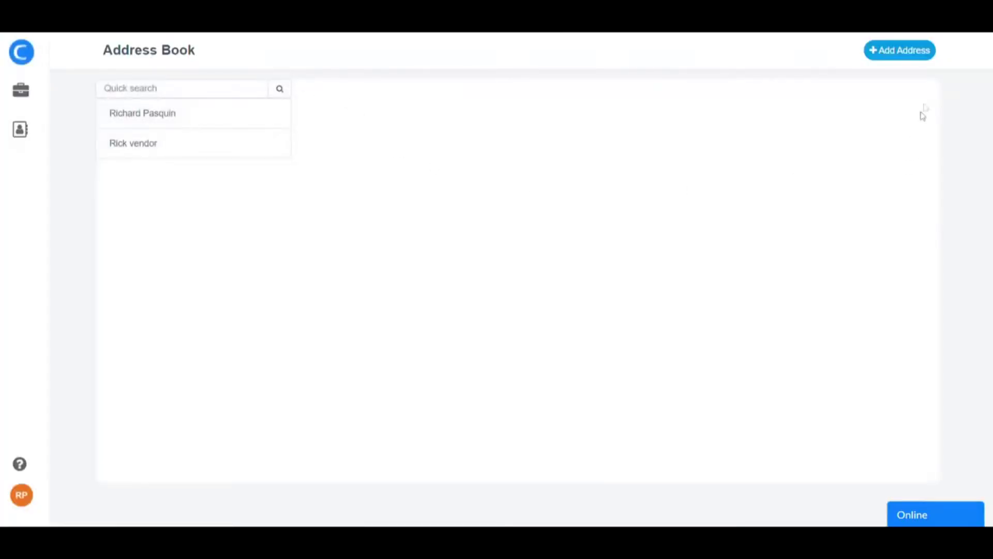
pyautogui.click(900, 53)
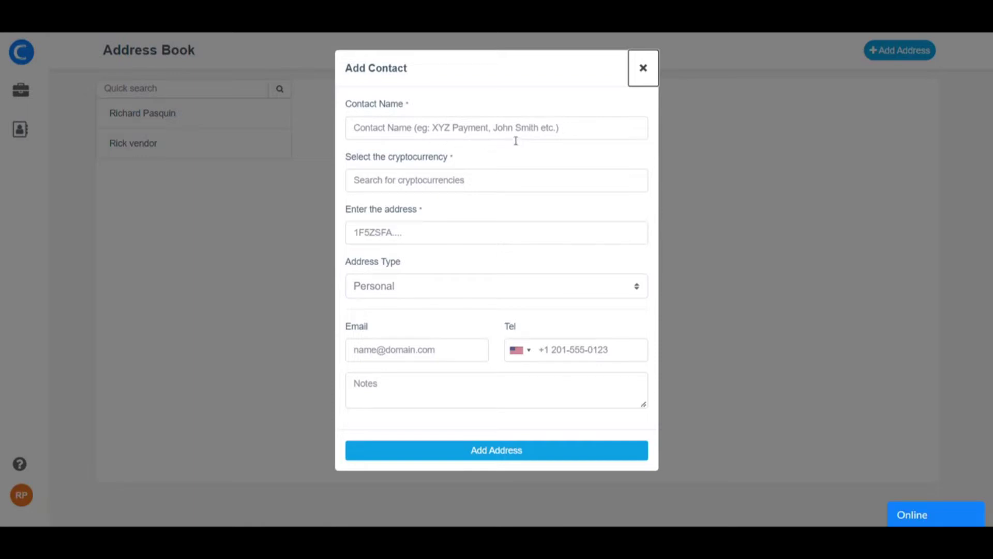
pyautogui.click(473, 182)
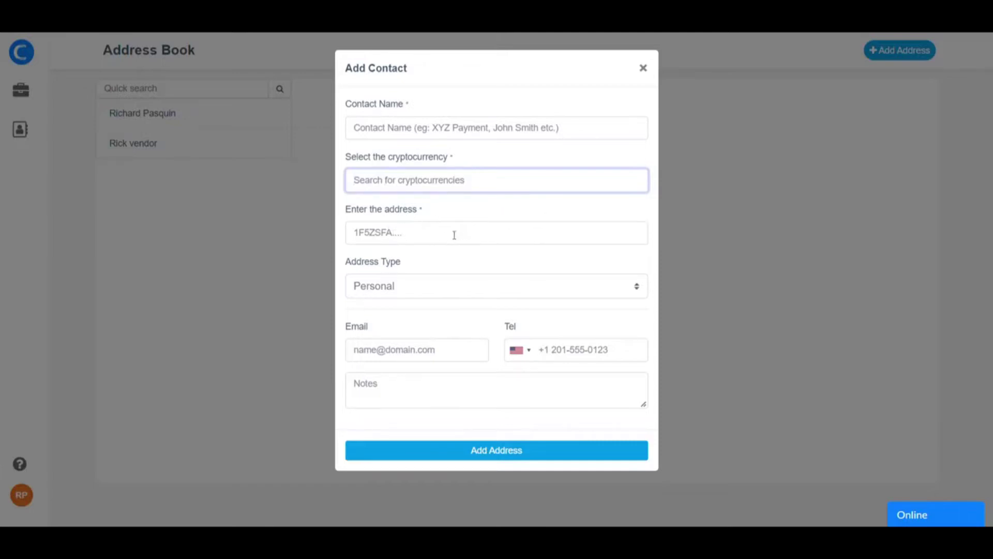
pyautogui.click(402, 285)
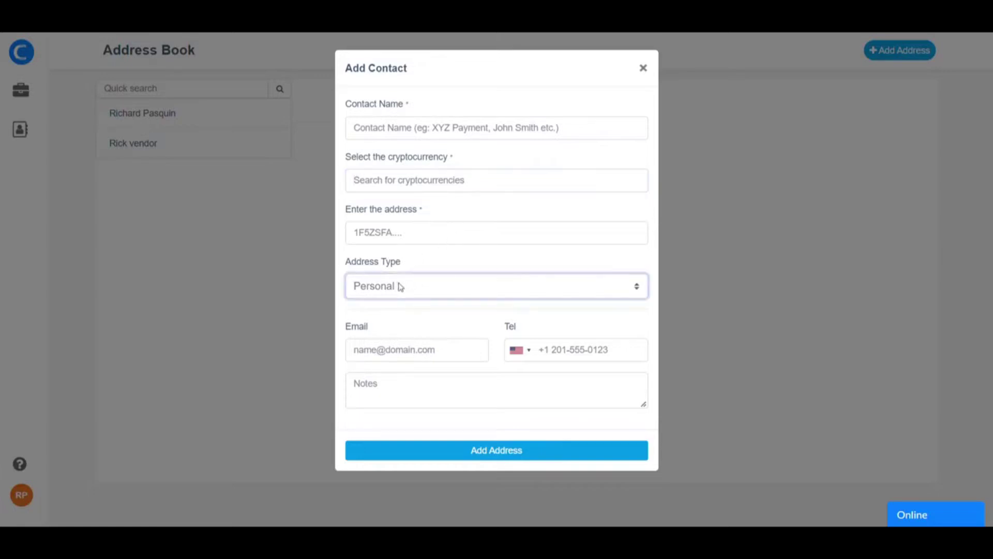
pyautogui.click(463, 266)
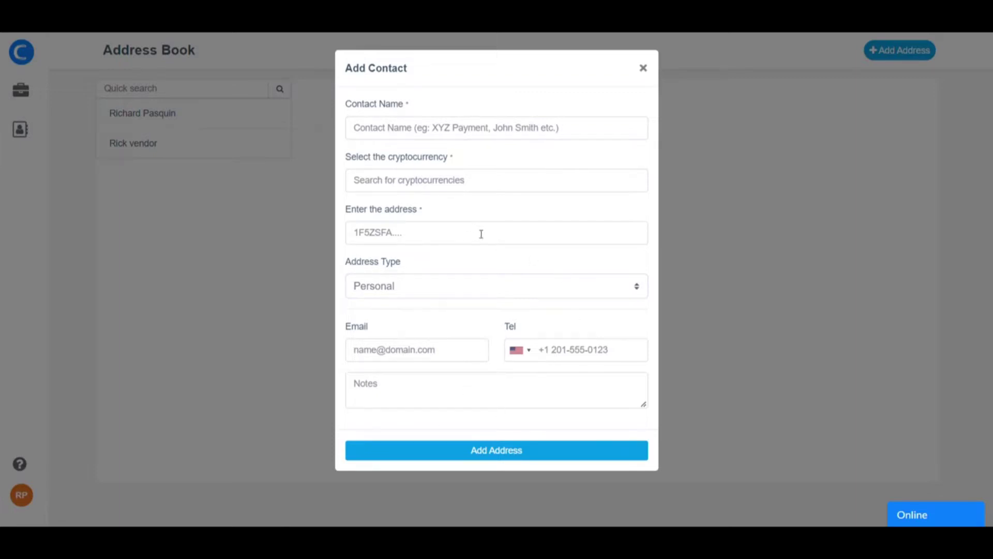
pyautogui.click(647, 75)
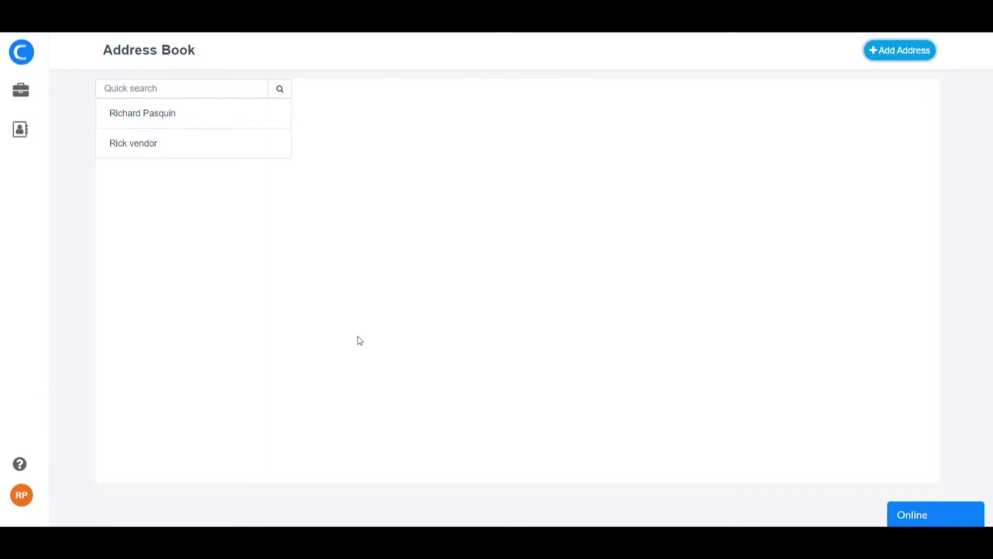
# Step: Open the account settings and view the Security section
pyautogui.click(40, 492)
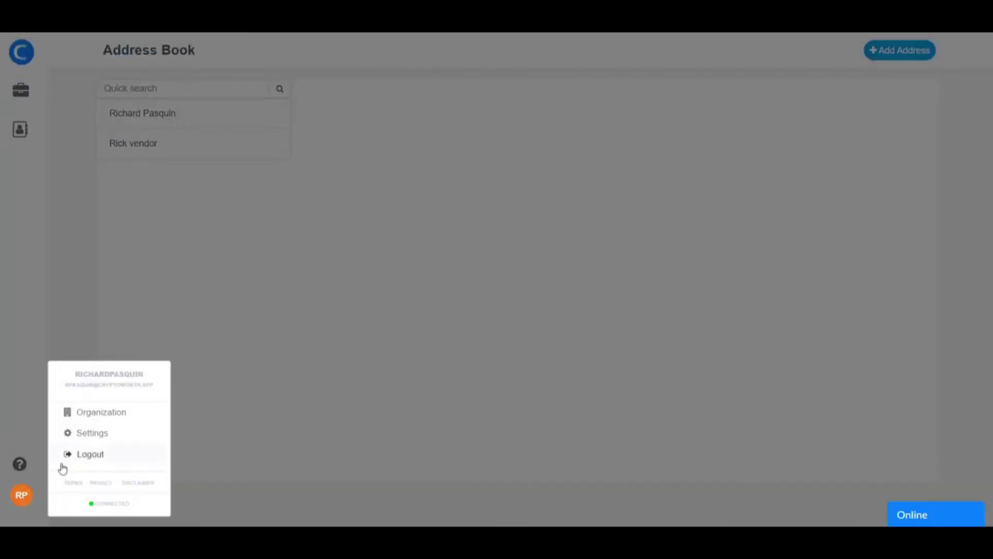
pyautogui.click(129, 434)
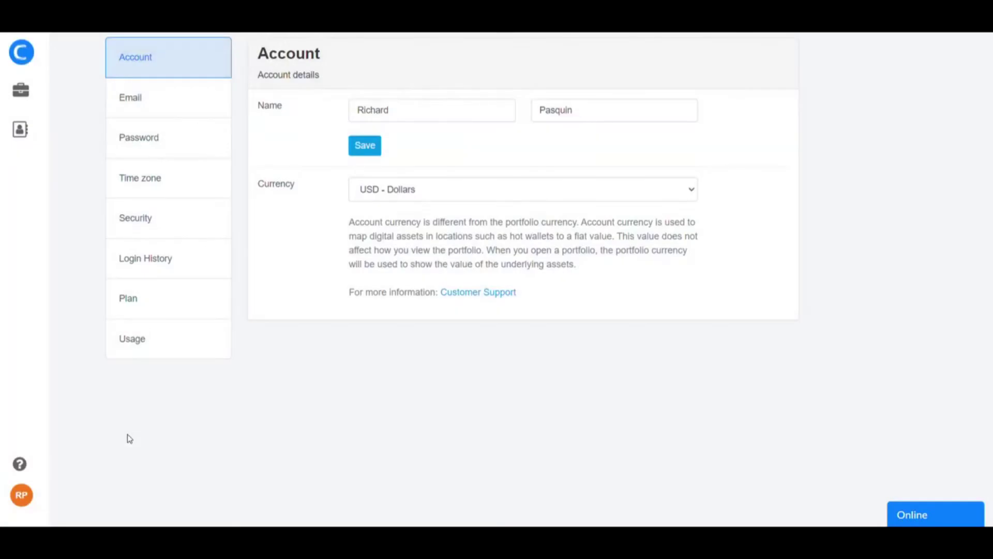
pyautogui.click(165, 222)
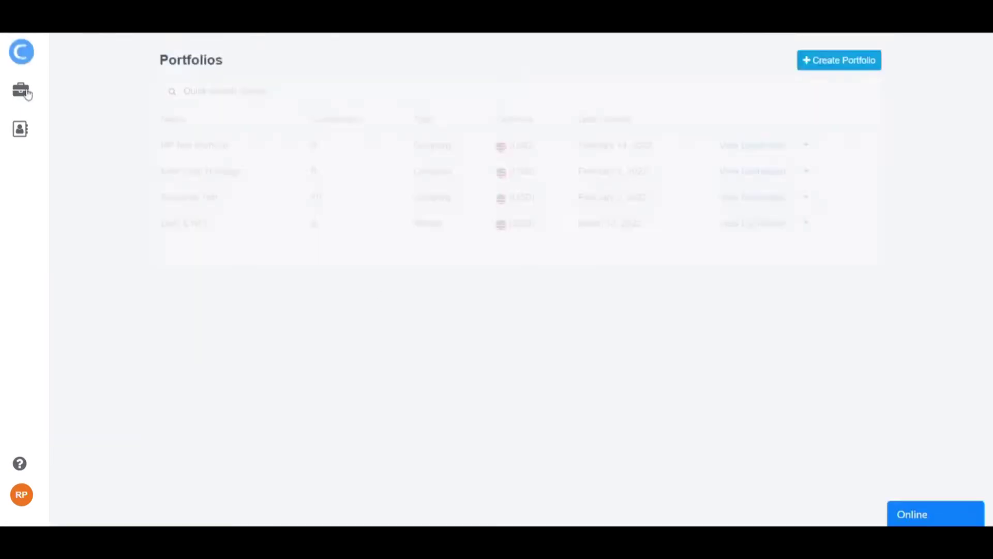
# Step: Open the DeFi & NFT portfolio's settings and show its Time Zone Settings
pyautogui.click(232, 230)
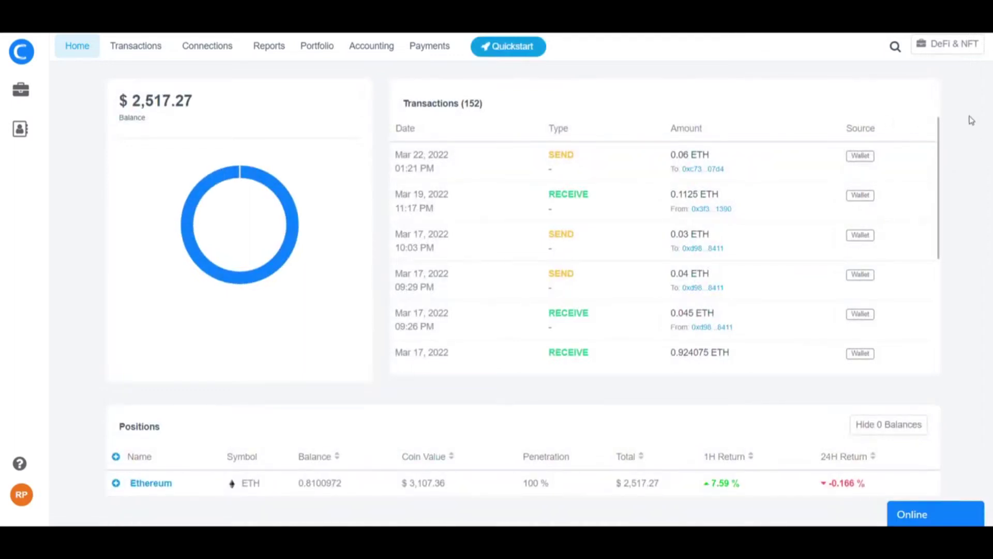
pyautogui.click(986, 48)
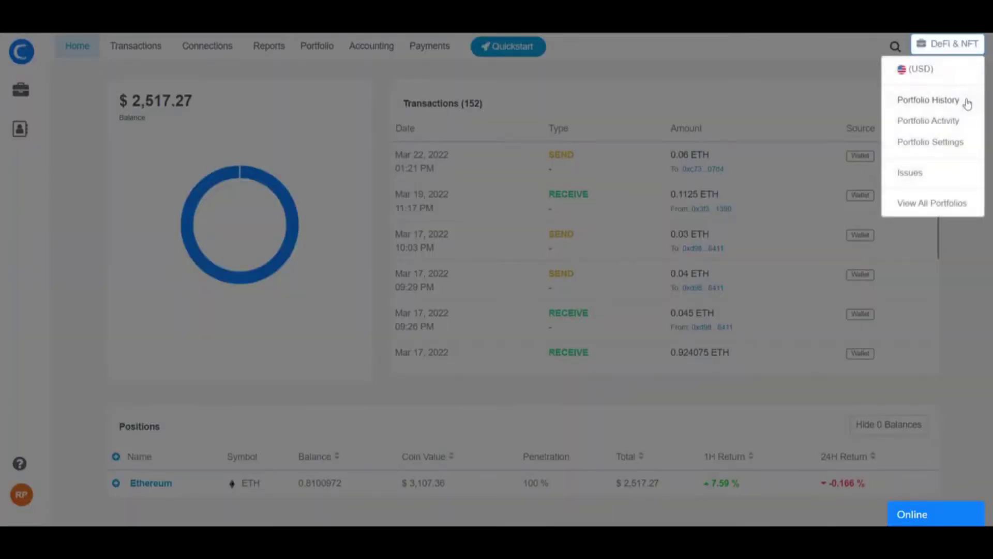
pyautogui.click(963, 148)
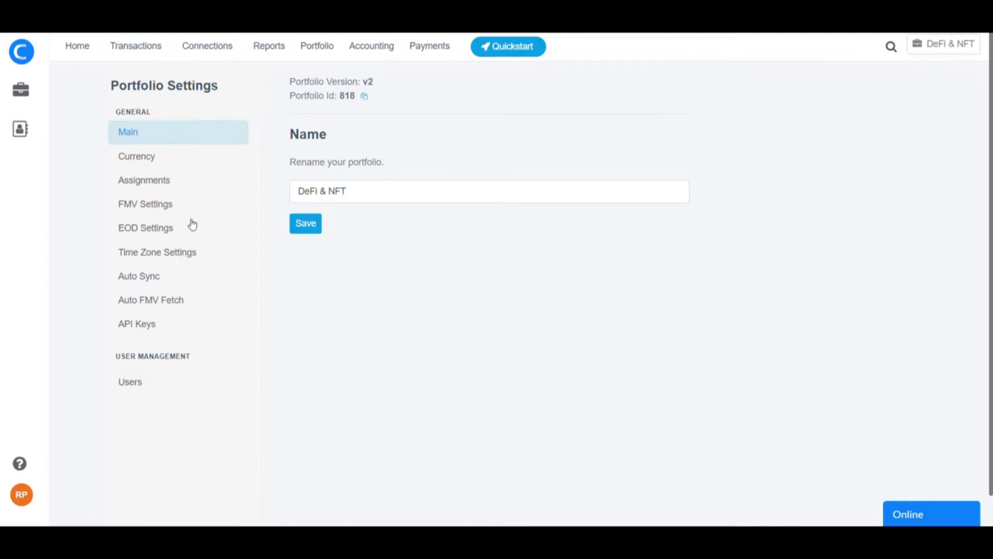
pyautogui.click(188, 259)
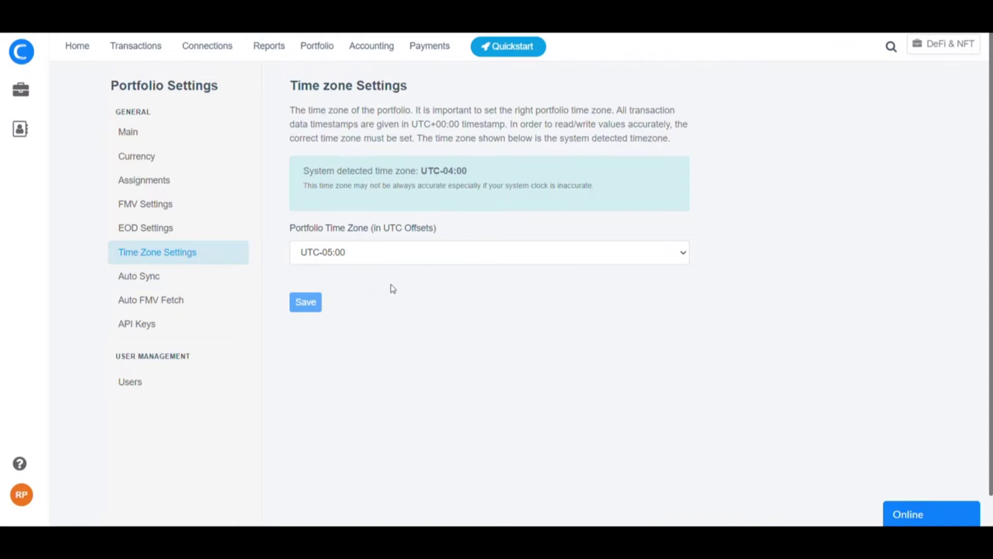
# Step: Review the available UTC offsets for the portfolio time zone without choosing another one
pyautogui.click(393, 262)
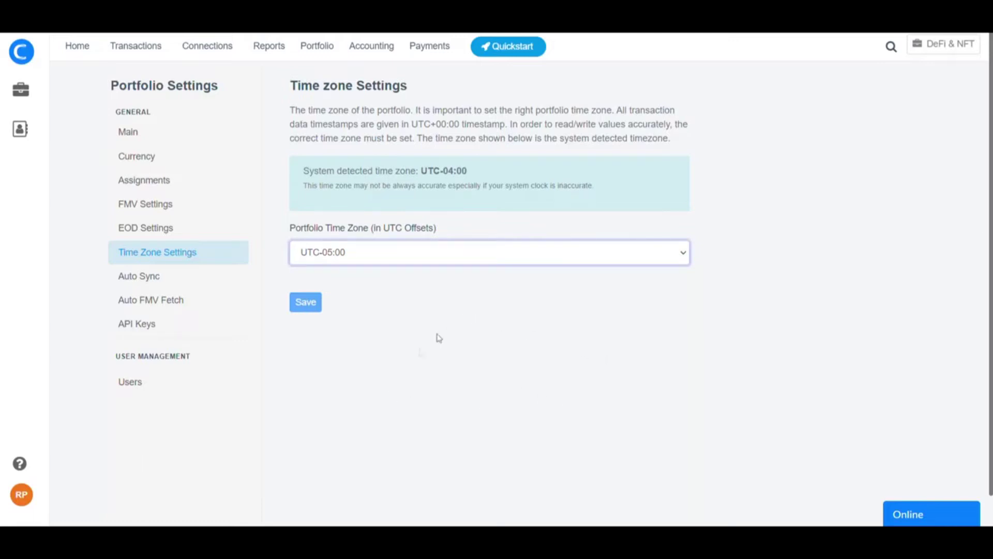
pyautogui.click(784, 304)
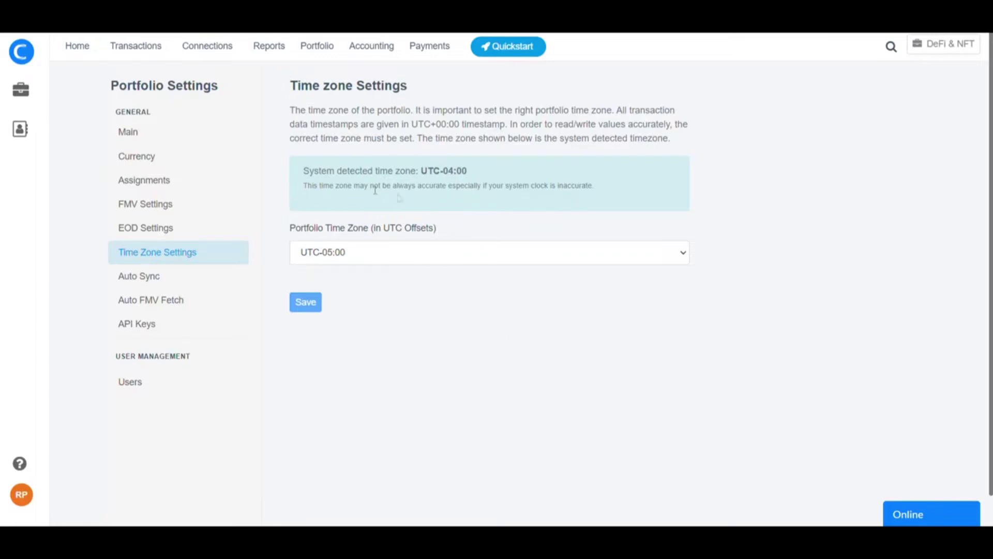
pyautogui.click(393, 263)
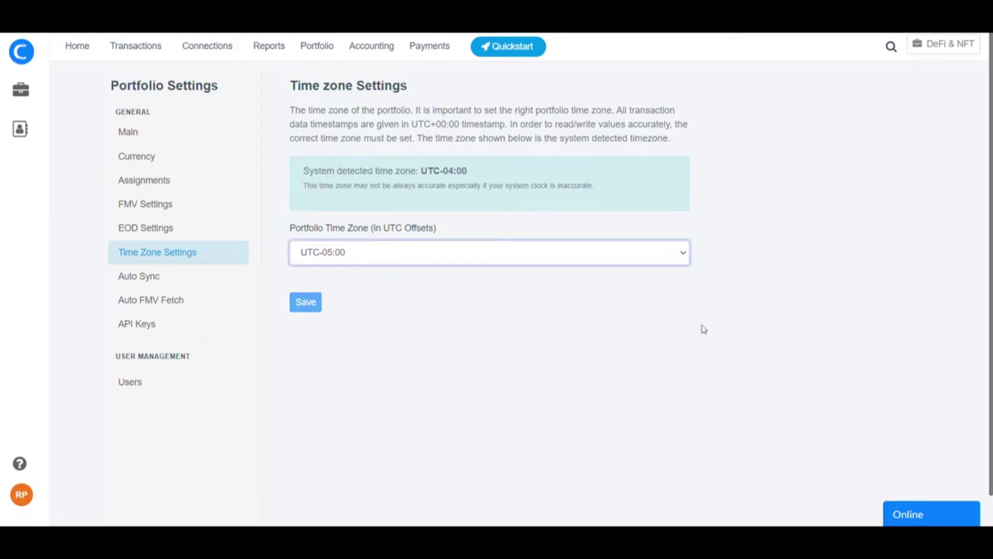
pyautogui.click(738, 306)
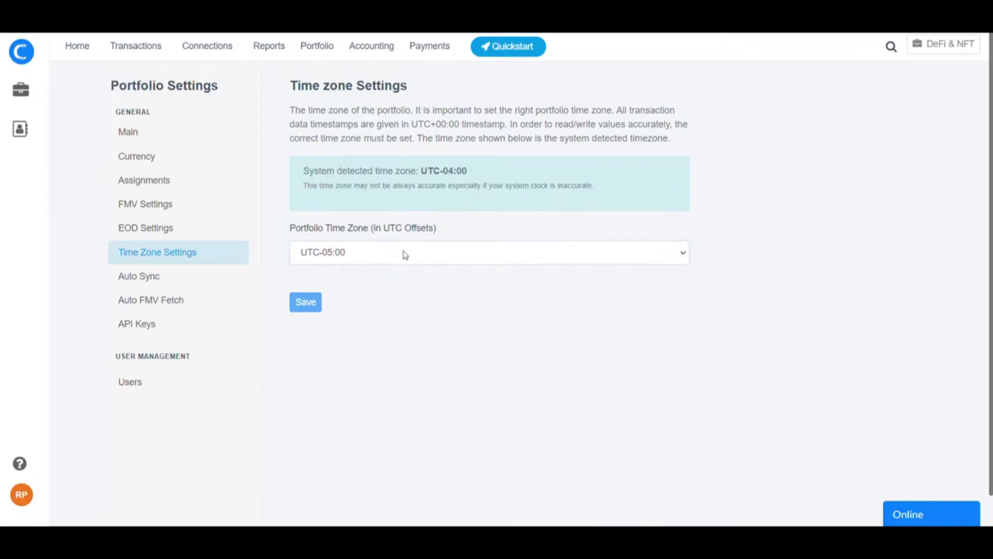
pyautogui.click(351, 261)
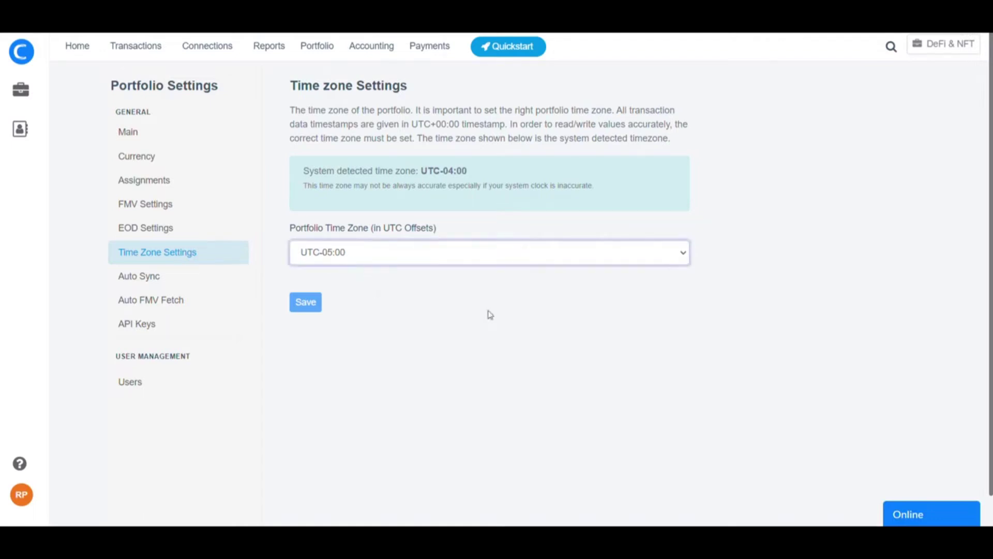
pyautogui.click(784, 246)
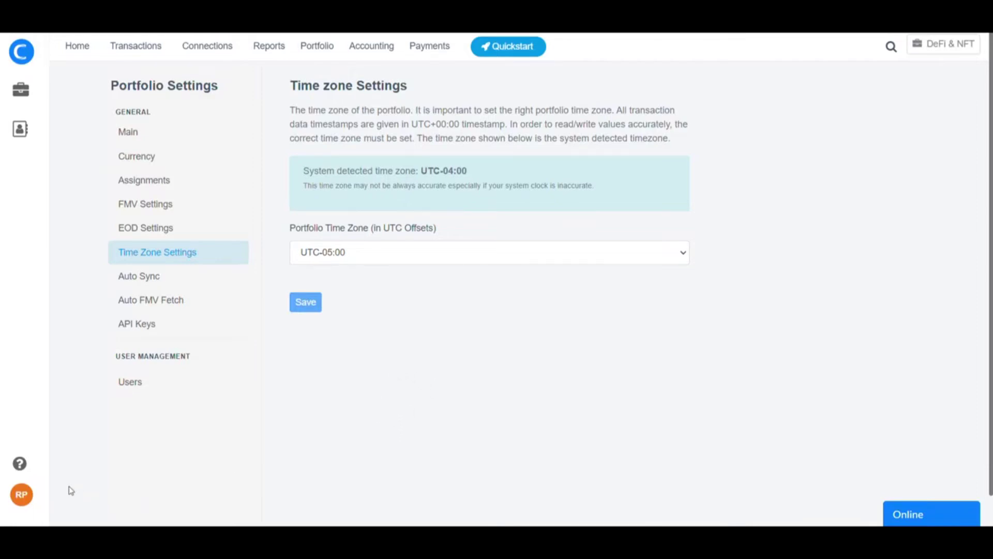
# Step: Open the account settings and review the account currency options without changing the selection
pyautogui.click(32, 495)
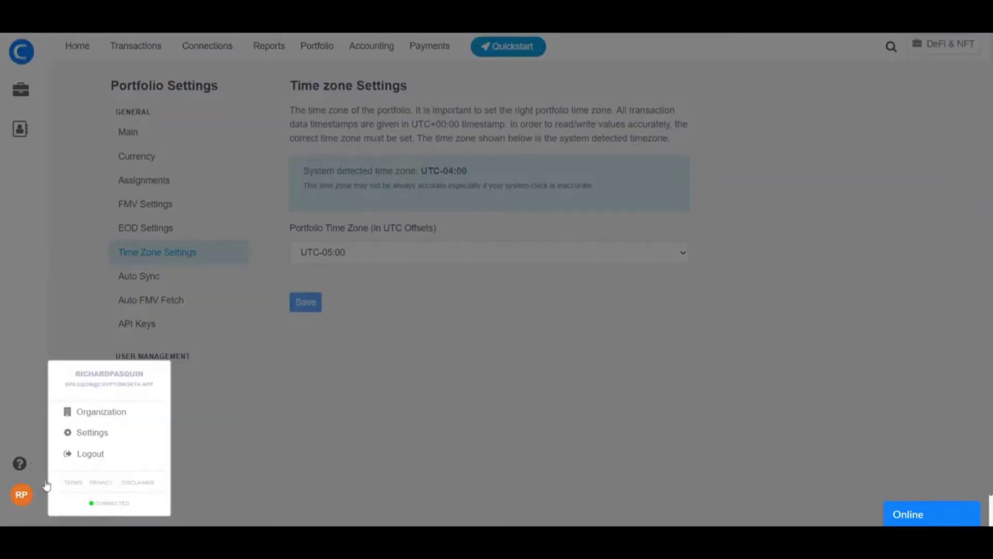
pyautogui.click(125, 432)
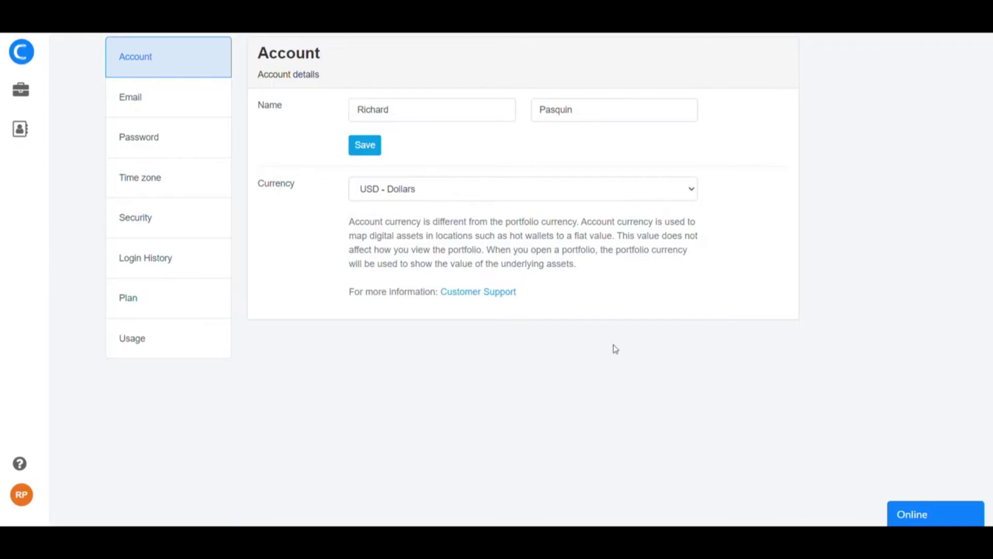
pyautogui.click(397, 196)
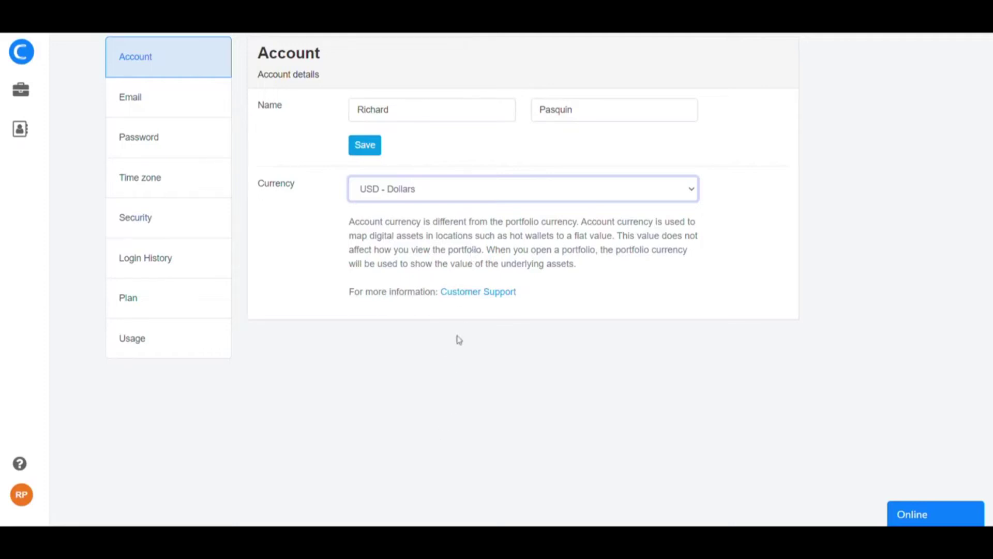
pyautogui.click(293, 275)
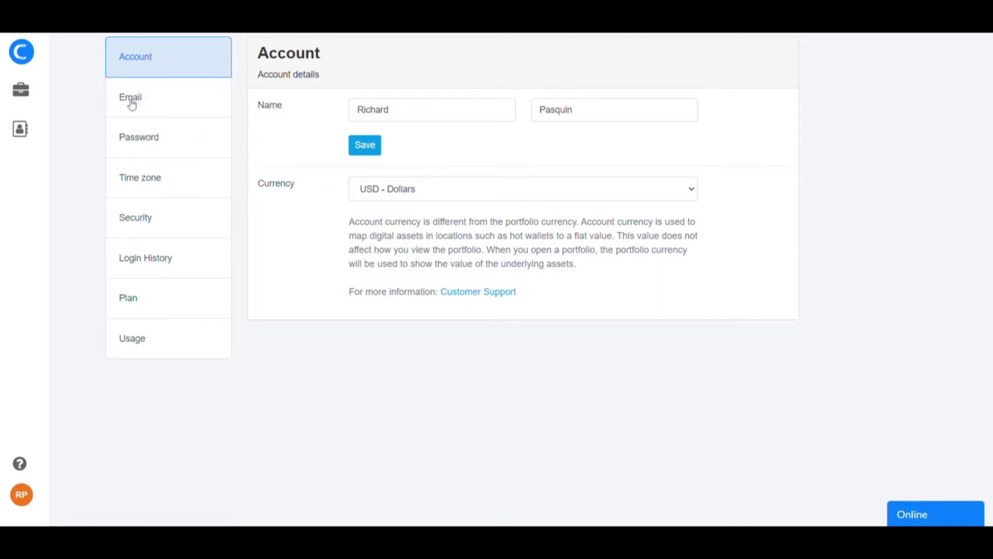
# Step: Open the DeFi & NFT portfolio from the portfolio list and show the Currency page of its portfolio settings
pyautogui.click(28, 92)
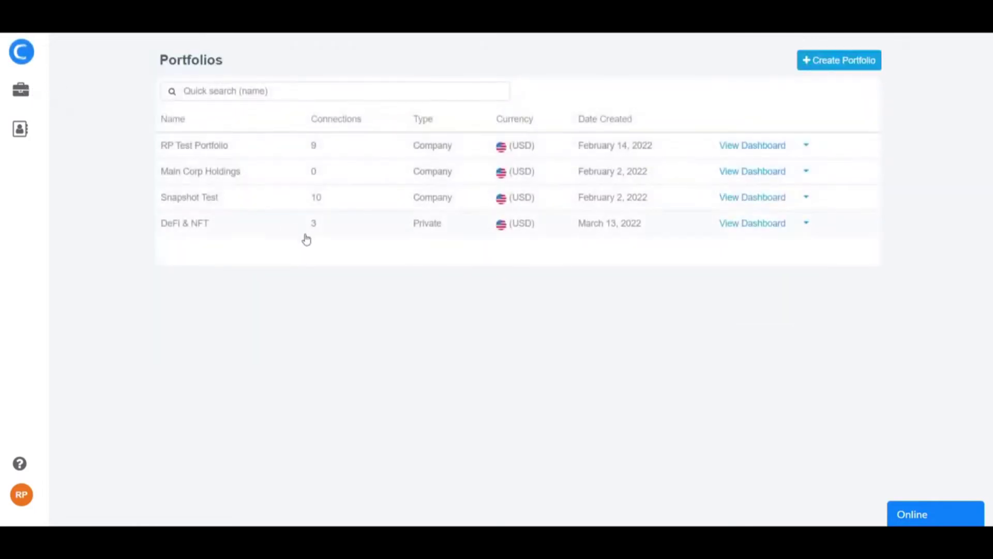
pyautogui.click(261, 223)
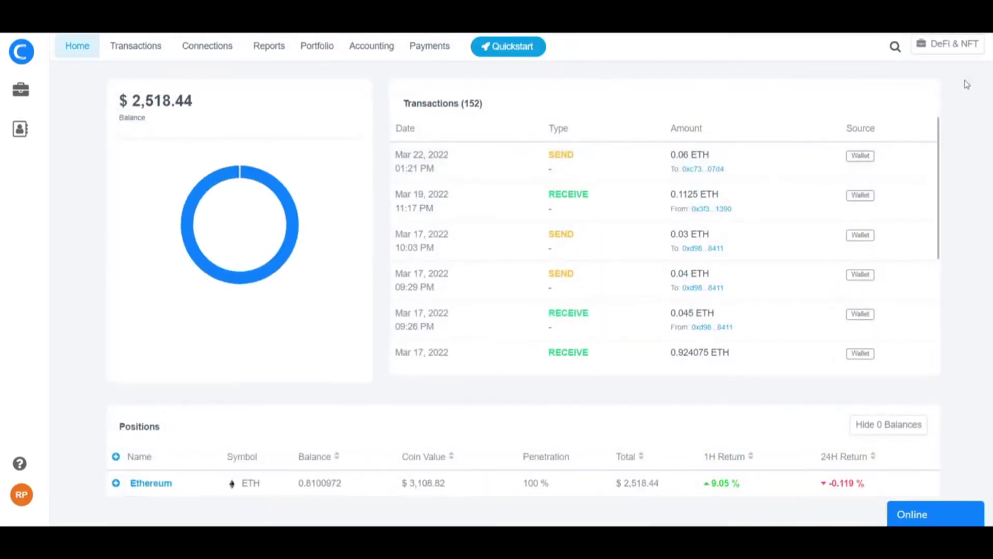
pyautogui.click(981, 52)
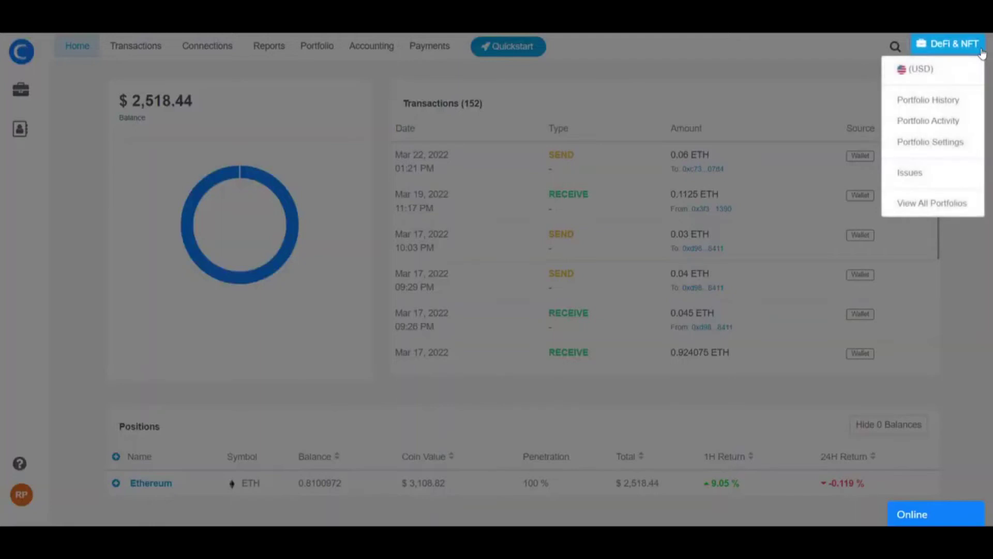
pyautogui.click(951, 77)
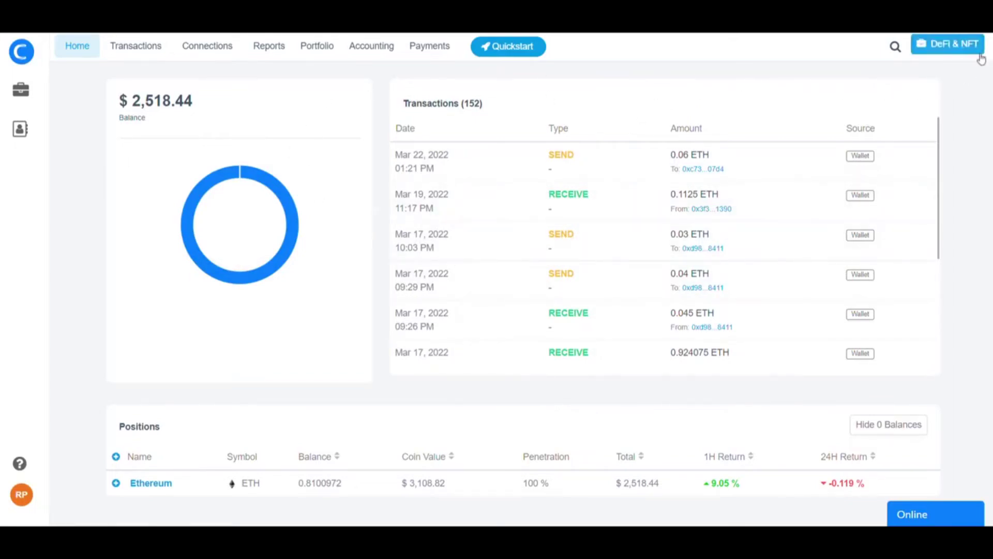
pyautogui.click(951, 44)
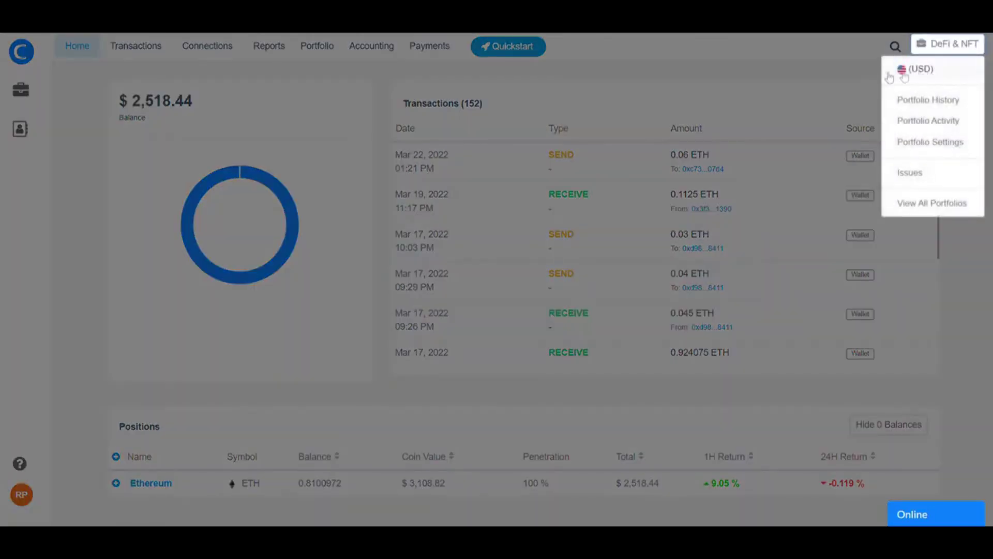
pyautogui.click(952, 148)
pyautogui.click(163, 160)
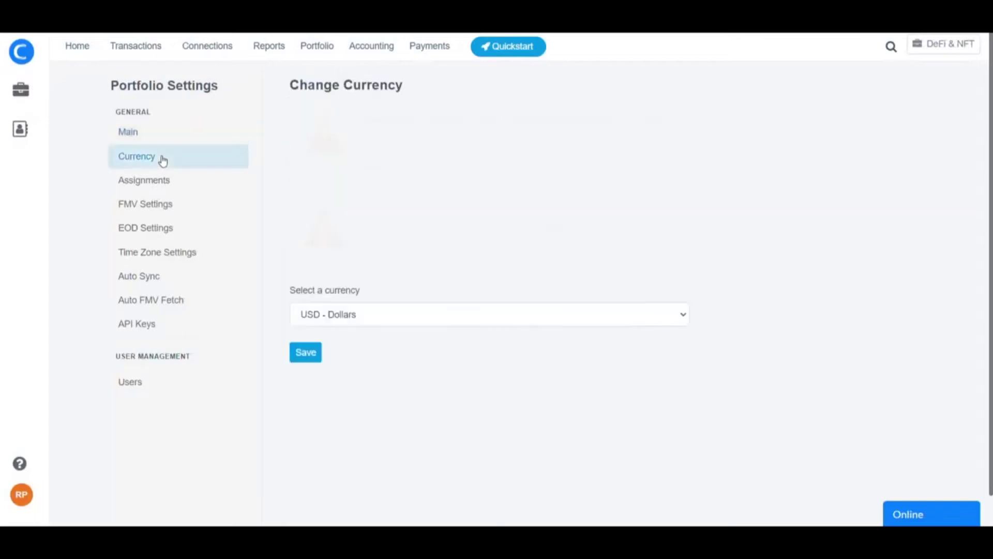
# Step: Change the DeFi & NFT portfolio's currency to EUR and save the setting
pyautogui.click(377, 317)
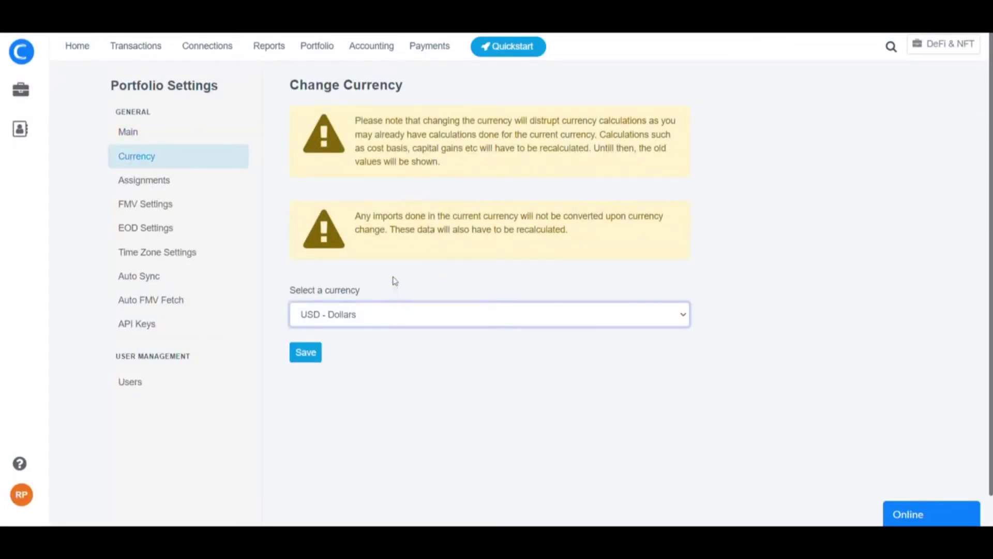
pyautogui.click(372, 171)
pyautogui.click(308, 357)
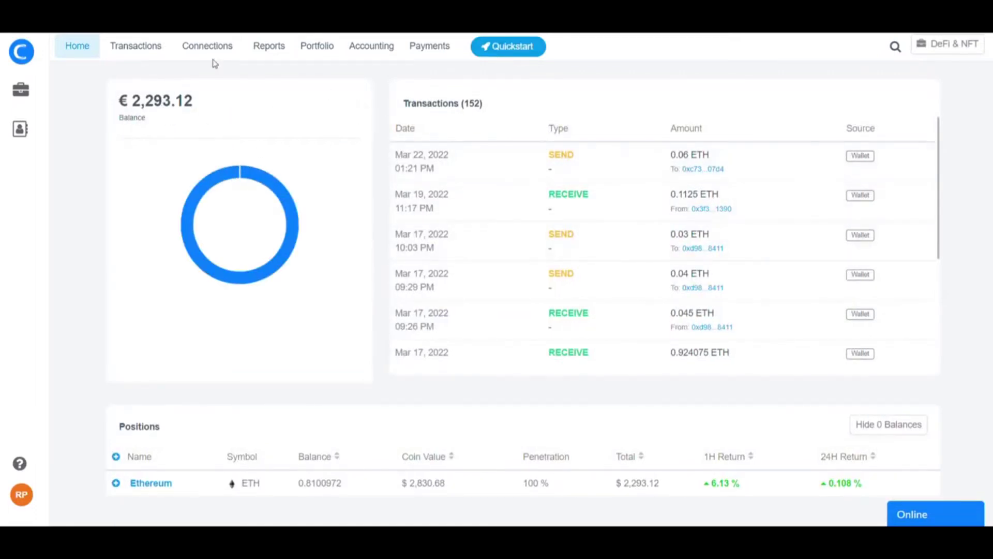
# Step: Open the portfolio's transactions and read the cost warning on the Mar 22, 2022 ETH send transaction, closing it when done
pyautogui.click(166, 51)
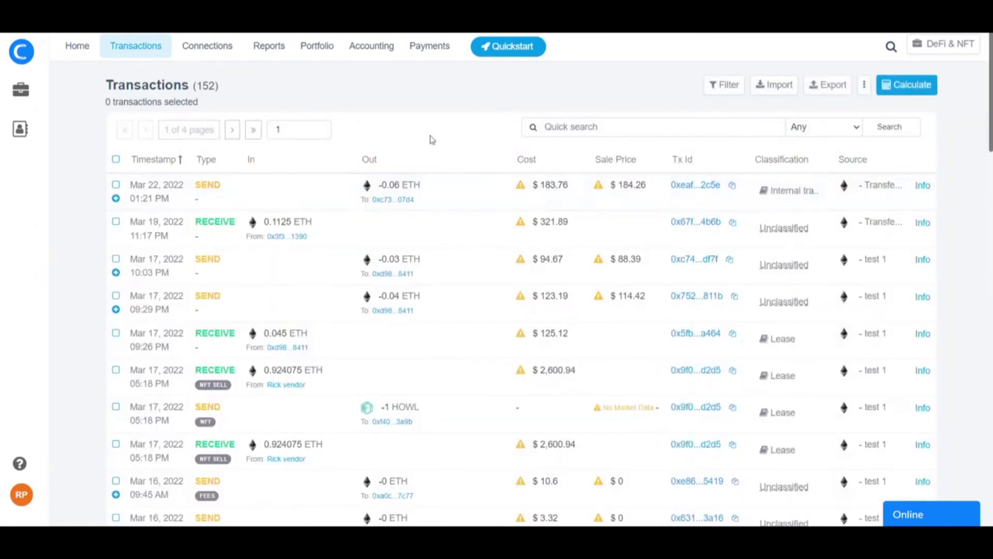
pyautogui.click(521, 185)
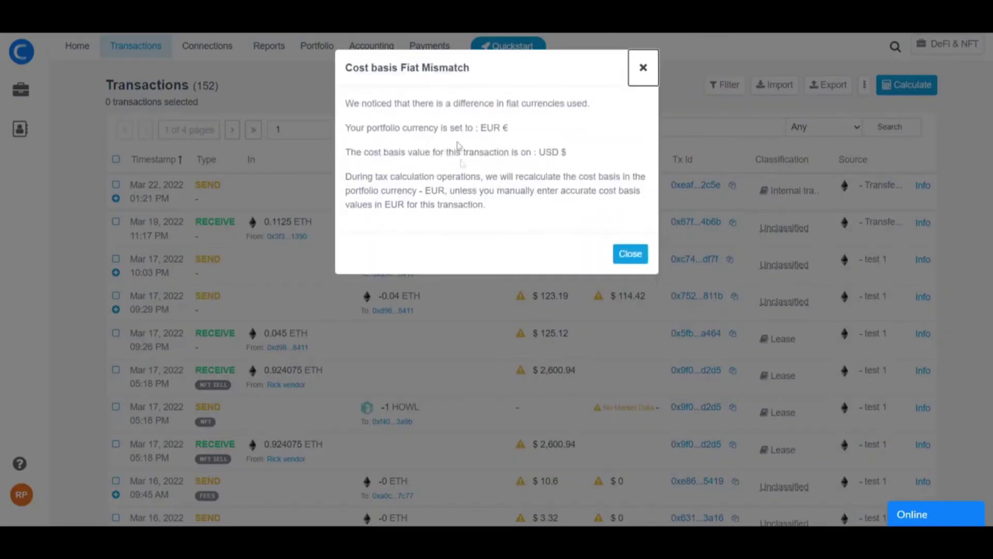
pyautogui.click(641, 77)
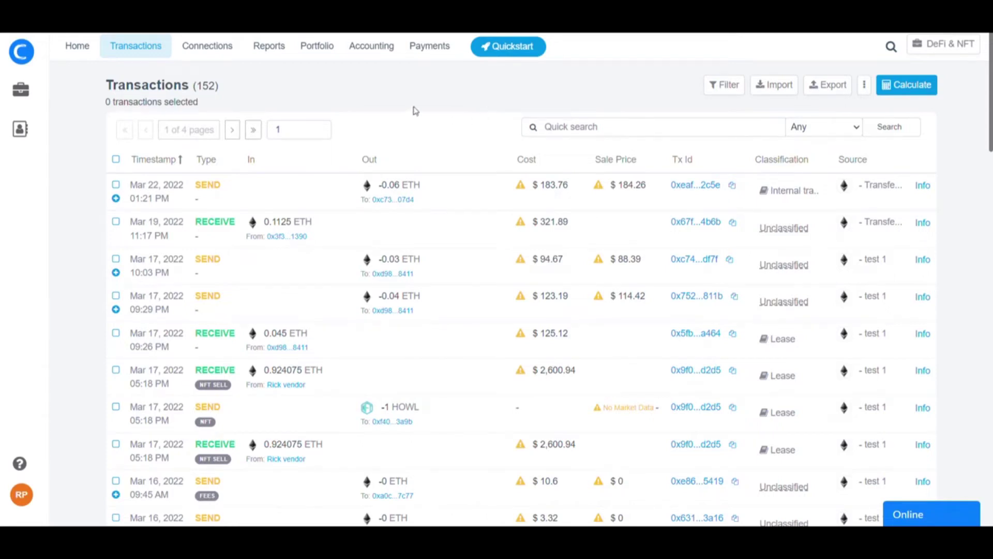
pyautogui.scroll(-1, 408, 107)
pyautogui.scroll(1, 409, 106)
# Step: Open the accounting classifications and review the Add Classification form, trying the To Ignore option, and close it without adding anything
pyautogui.moveTo(379, 55)
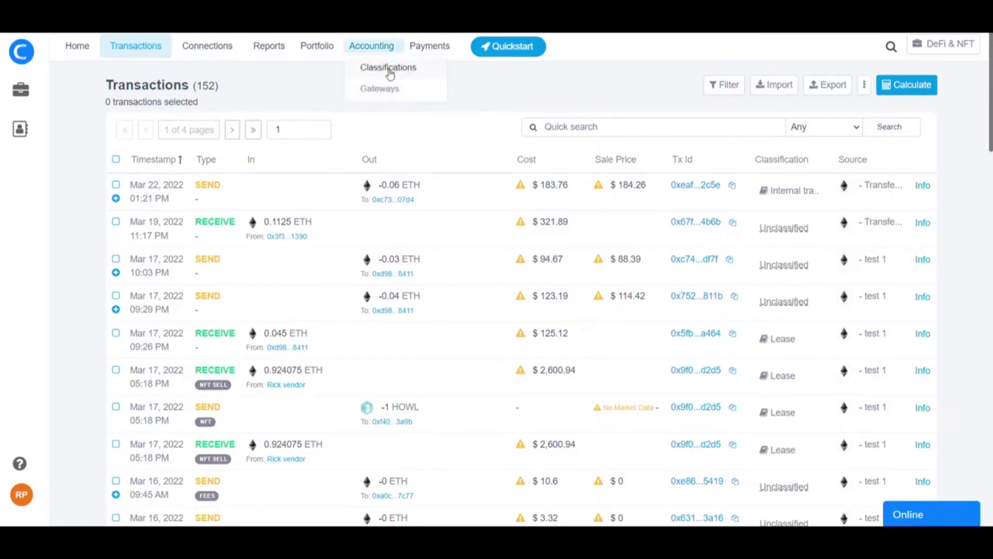
pyautogui.click(390, 74)
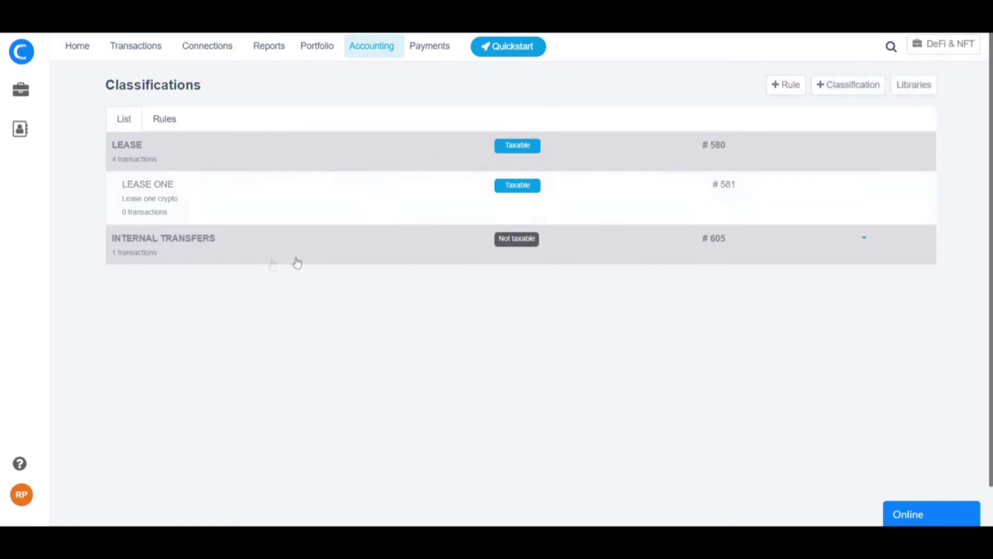
pyautogui.click(848, 85)
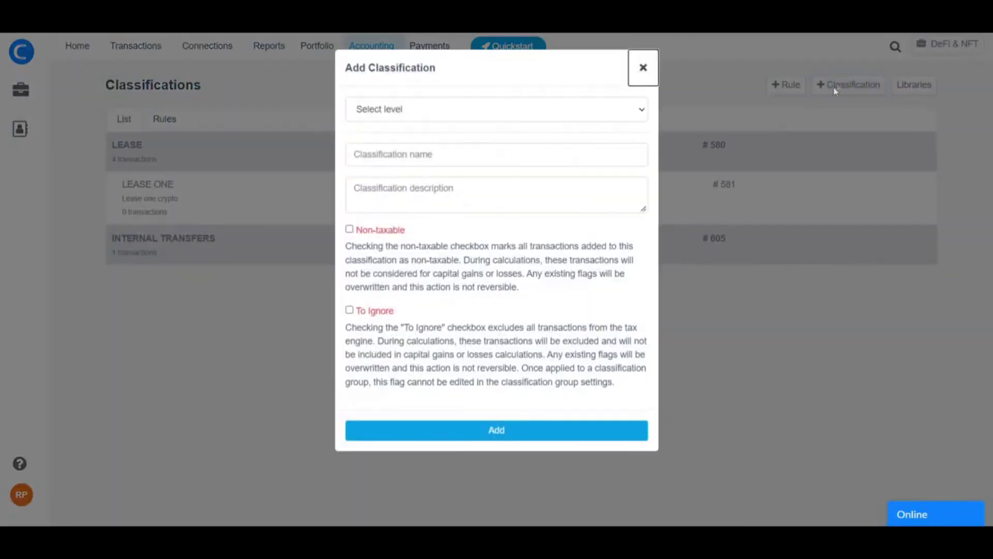
pyautogui.click(463, 116)
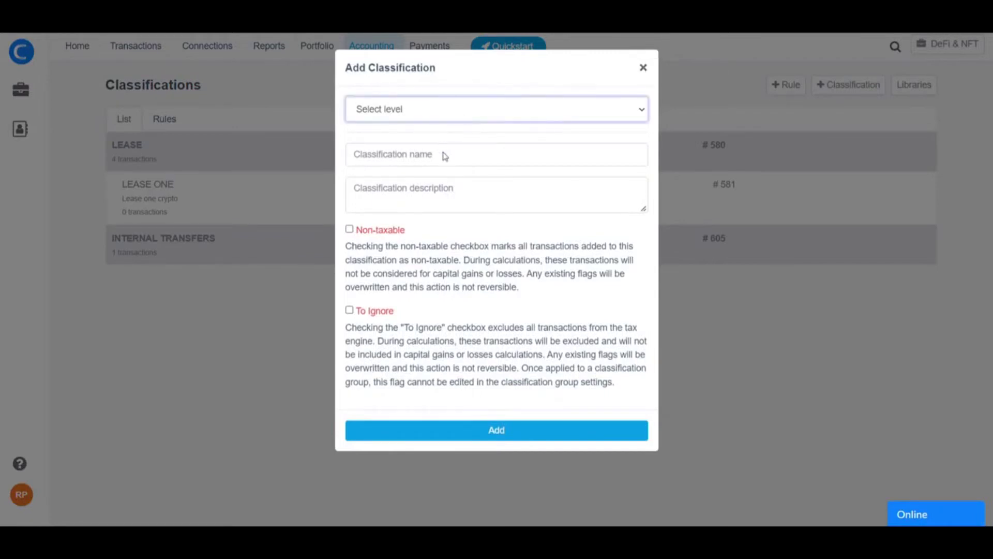
pyautogui.click(444, 198)
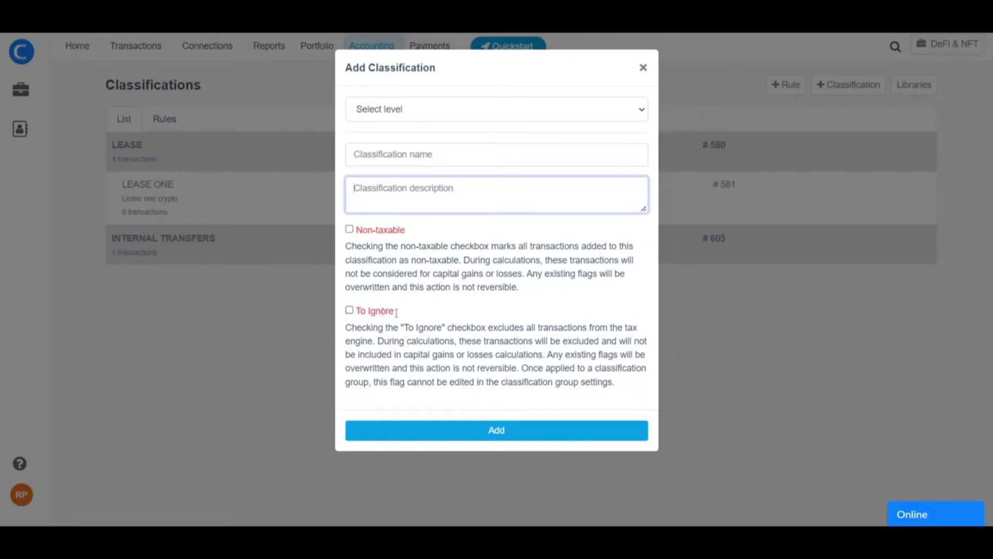
pyautogui.click(350, 310)
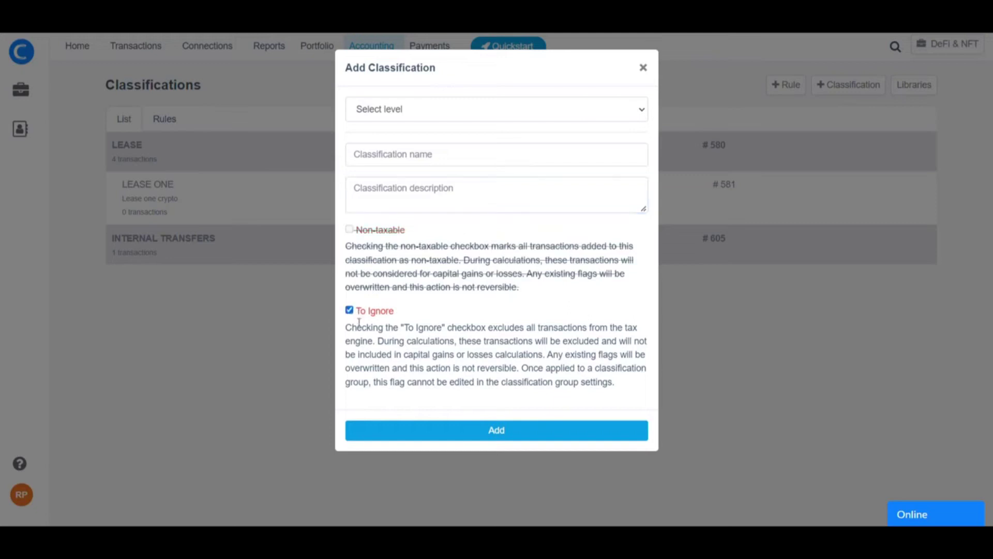
pyautogui.click(644, 68)
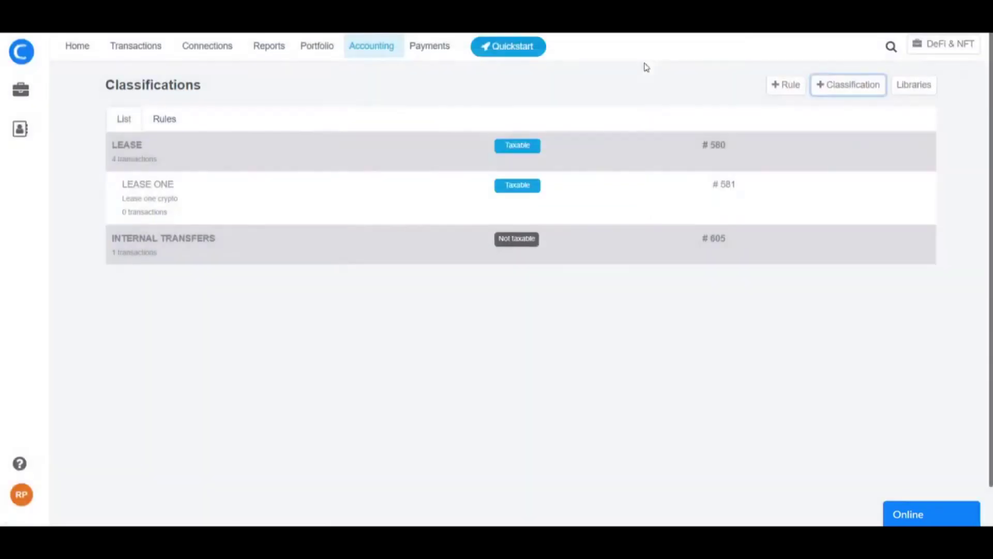
# Step: View the Crypto Accounting Library's default classification items and close the library
pyautogui.click(916, 85)
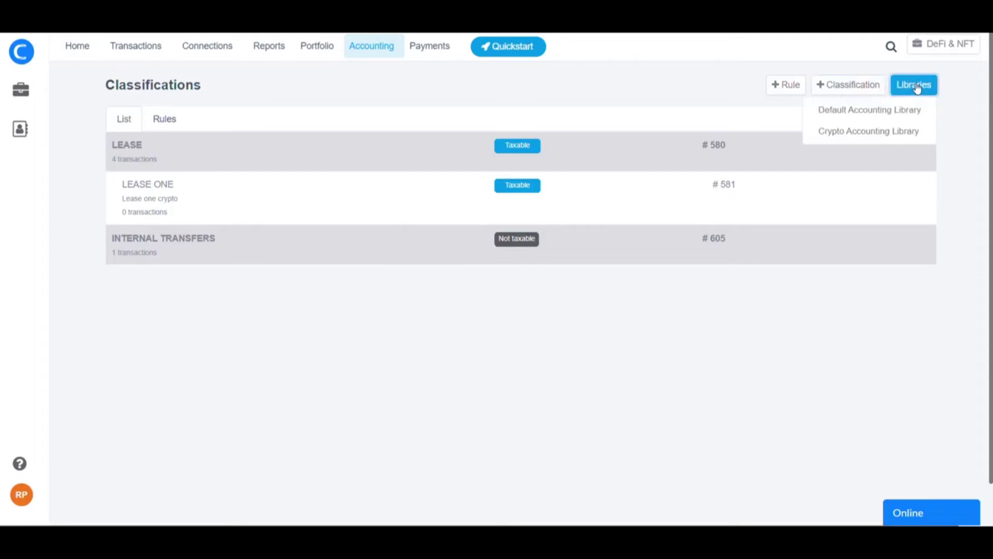
pyautogui.click(902, 131)
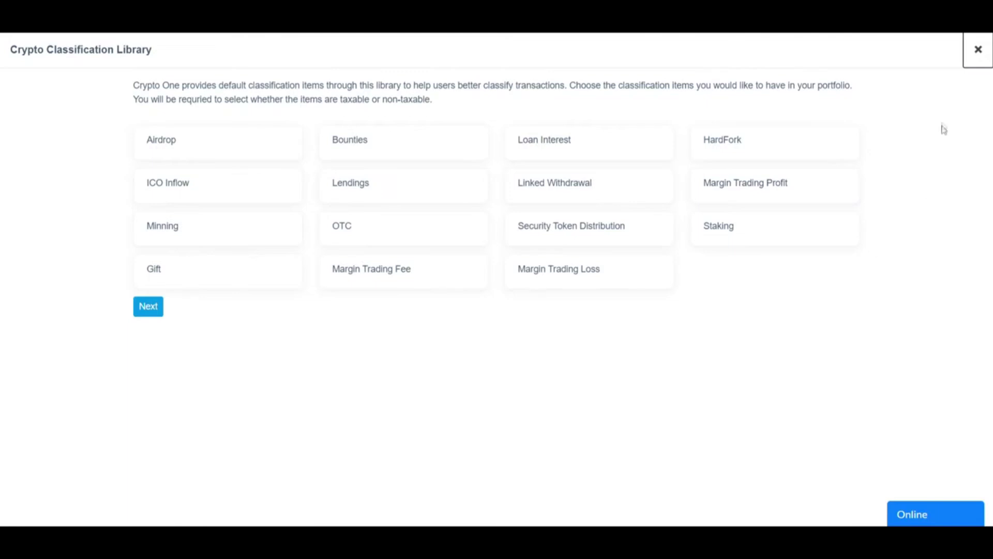
pyautogui.click(976, 66)
# Step: Open the Default Accounting Library and examine the tax mode options for the Assets classification
pyautogui.click(914, 87)
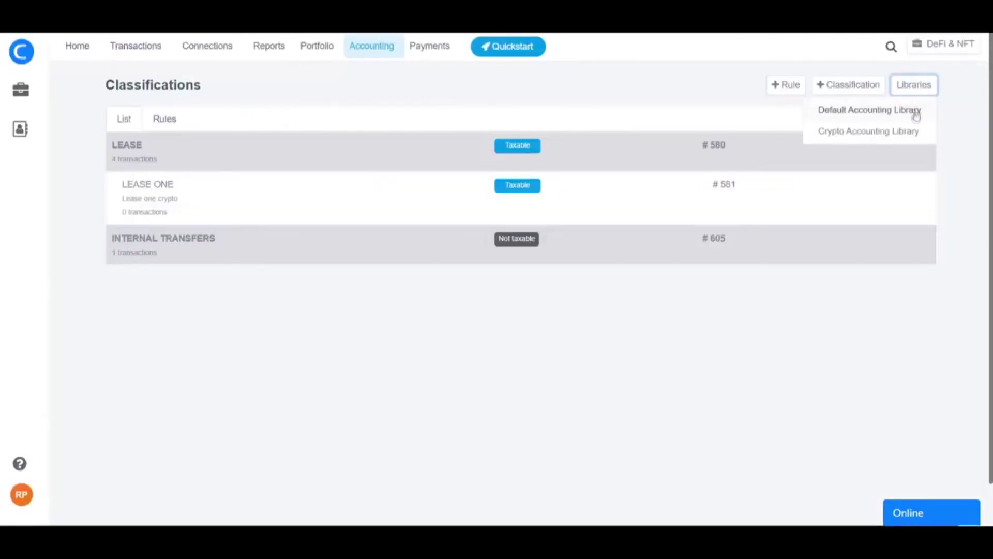
pyautogui.click(903, 115)
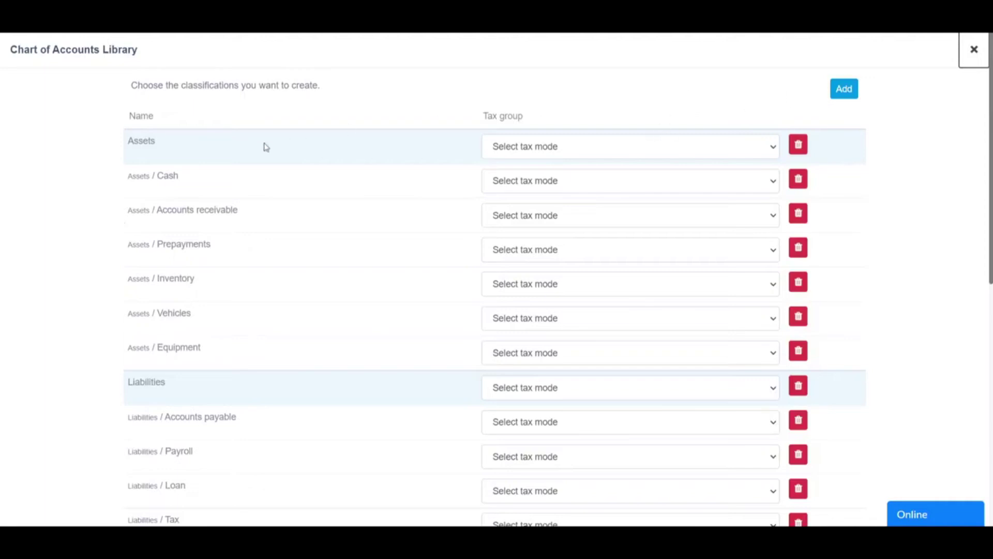
pyautogui.scroll(-1, 663, 158)
pyautogui.scroll(1, 664, 158)
pyautogui.click(634, 155)
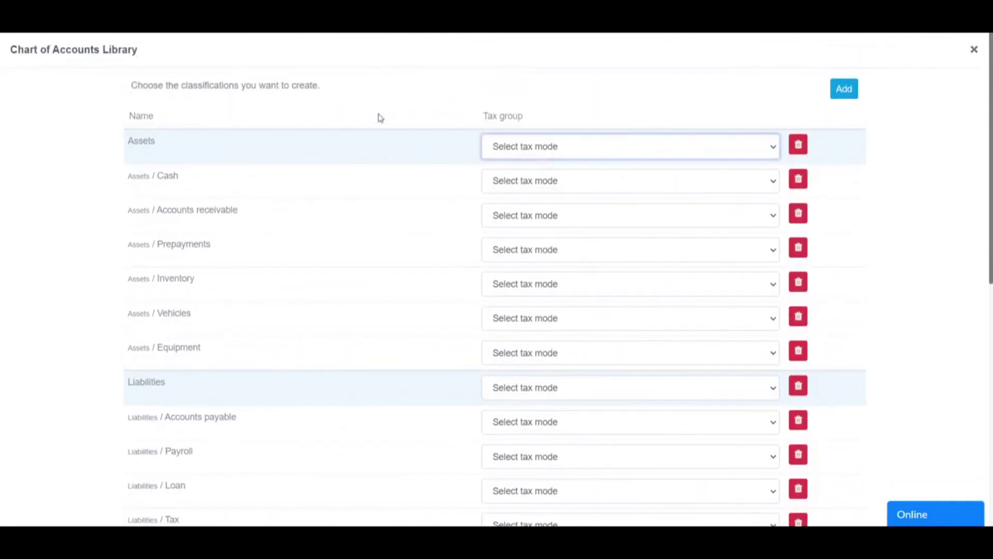
pyautogui.click(144, 156)
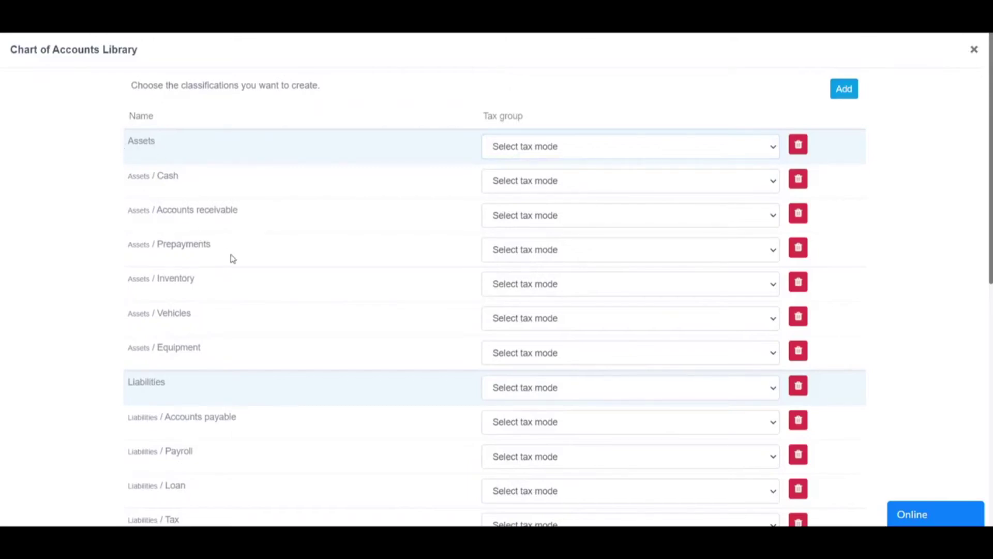
pyautogui.scroll(-1, 232, 259)
pyautogui.scroll(1, 219, 270)
pyautogui.scroll(-2, 228, 277)
pyautogui.scroll(2, 517, 181)
pyautogui.click(570, 151)
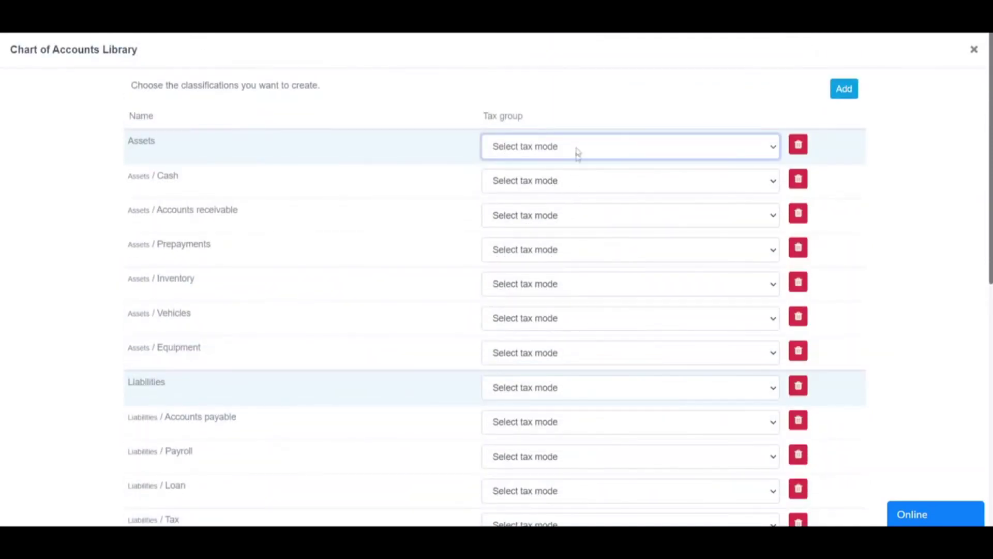
# Step: Review the full chart of accounts, from Assets through Expenses and Other, and close the library without adding any entries
pyautogui.scroll(-8, 504, 256)
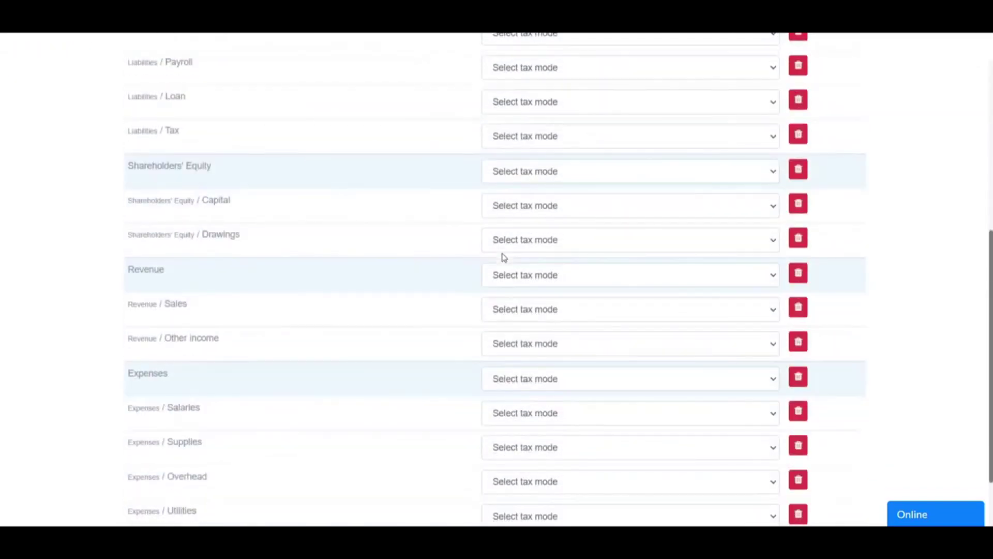
pyautogui.scroll(7, 504, 259)
pyautogui.scroll(-6, 421, 288)
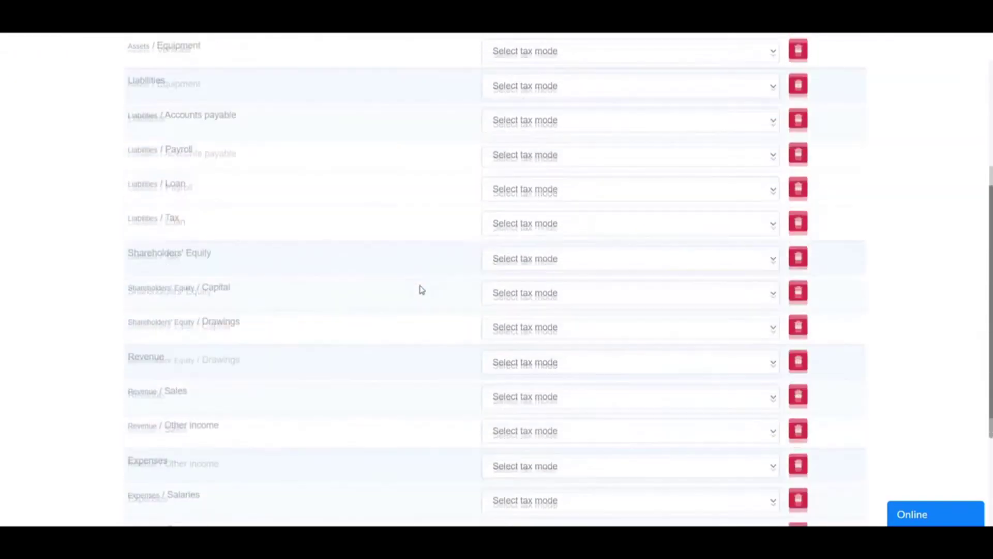
pyautogui.scroll(-1, 459, 304)
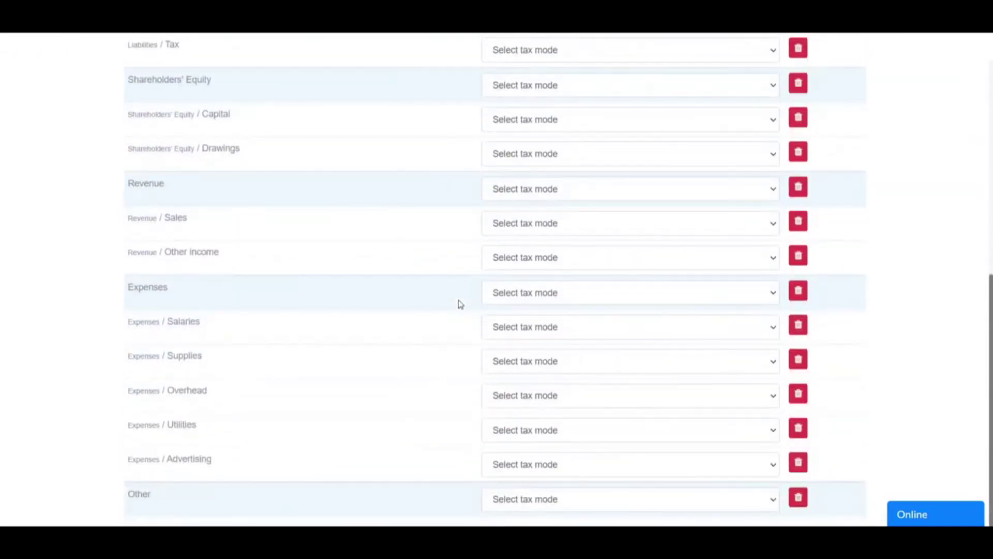
pyautogui.scroll(9, 460, 303)
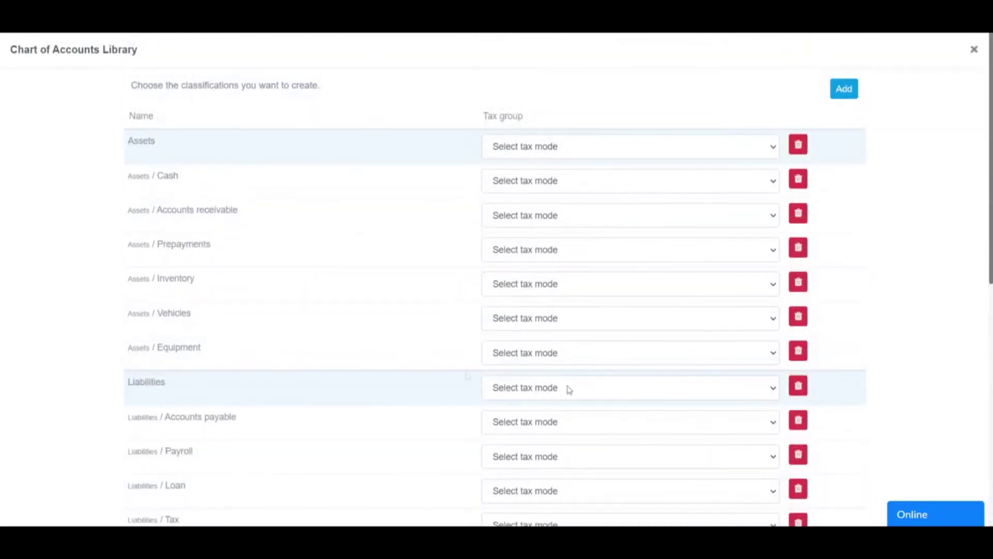
pyautogui.scroll(-9, 395, 361)
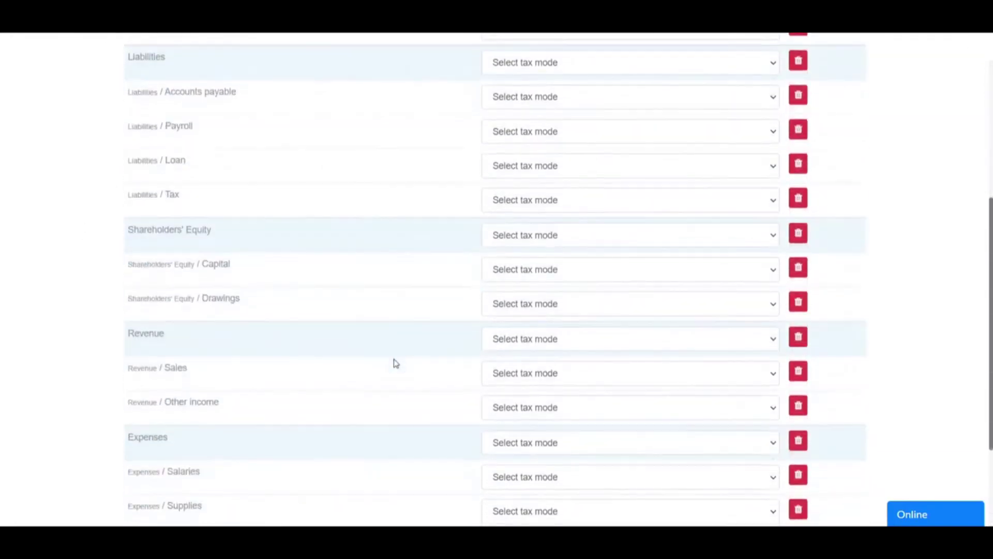
pyautogui.scroll(9, 441, 322)
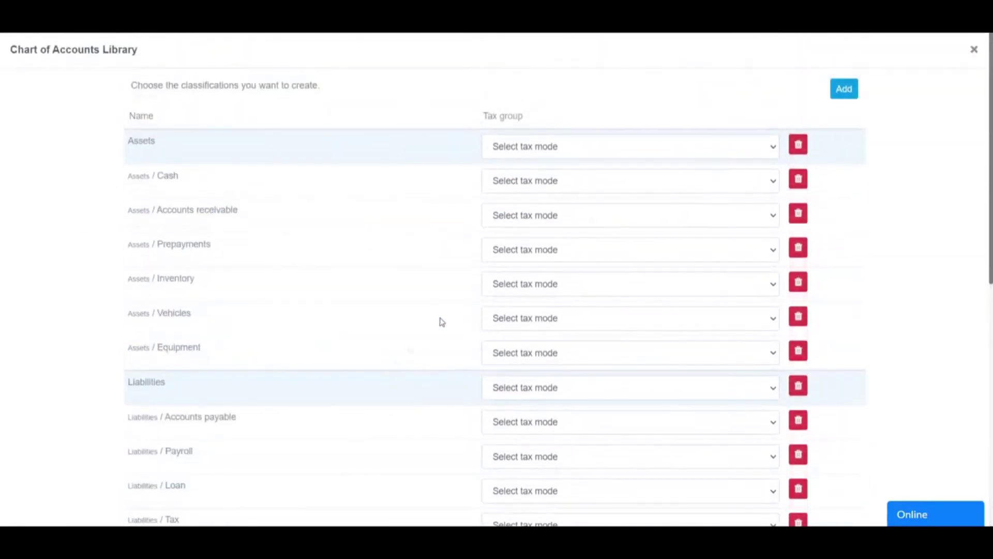
pyautogui.click(974, 54)
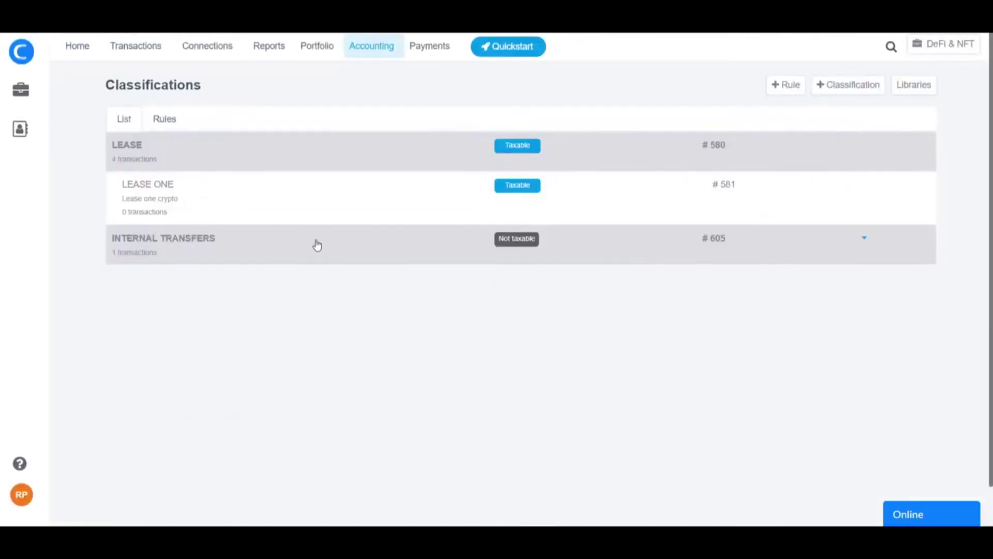
# Step: Open the classification rules and start a new rule, choosing Accounts as its category
pyautogui.click(166, 120)
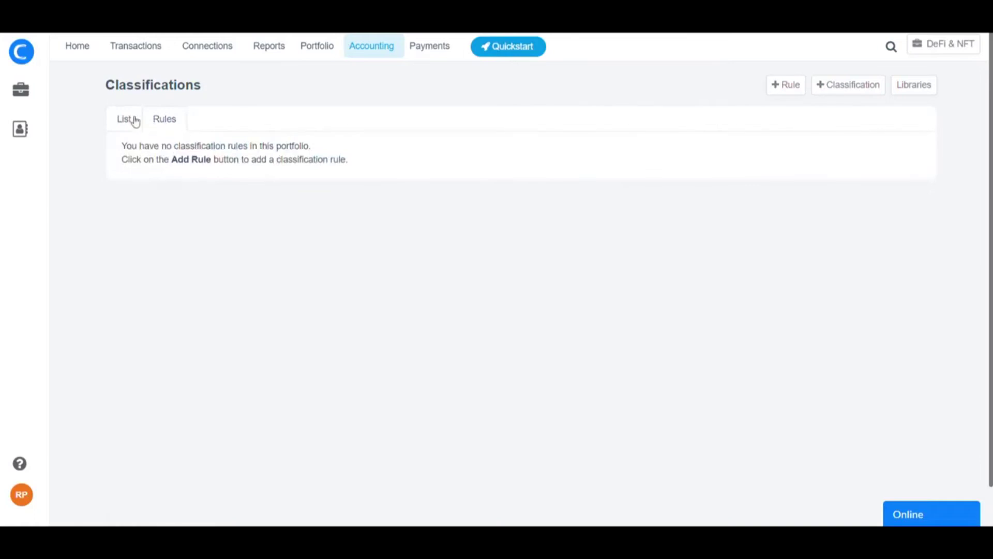
pyautogui.click(787, 85)
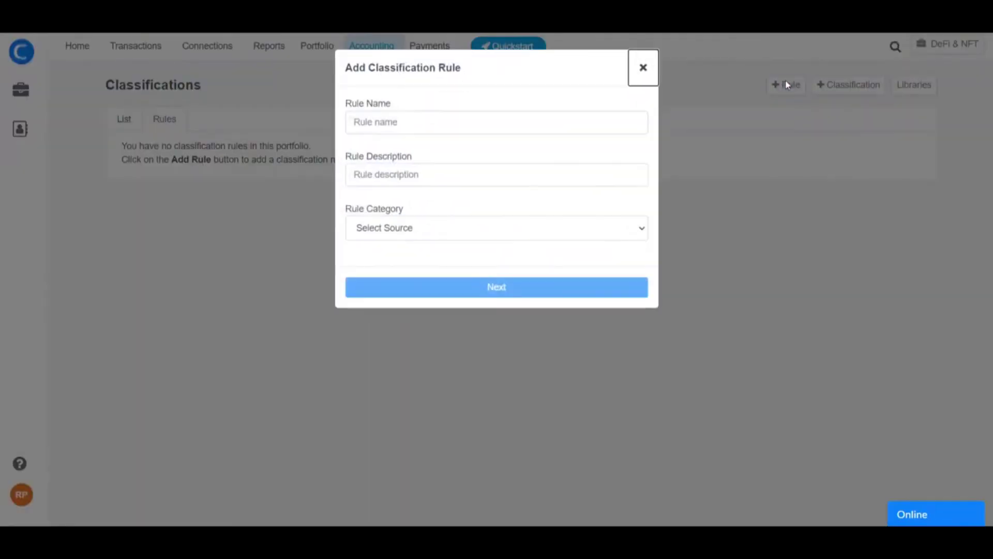
pyautogui.click(422, 128)
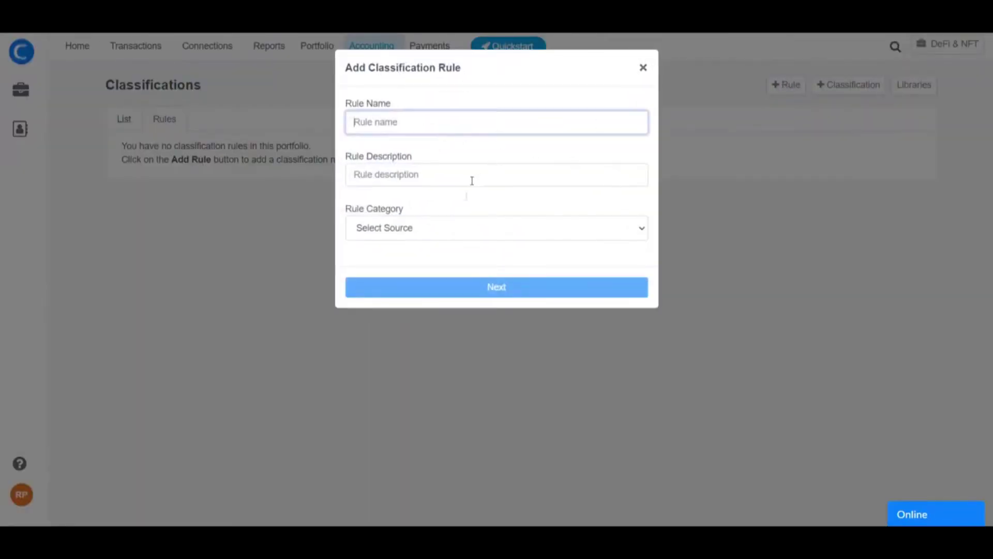
pyautogui.click(456, 230)
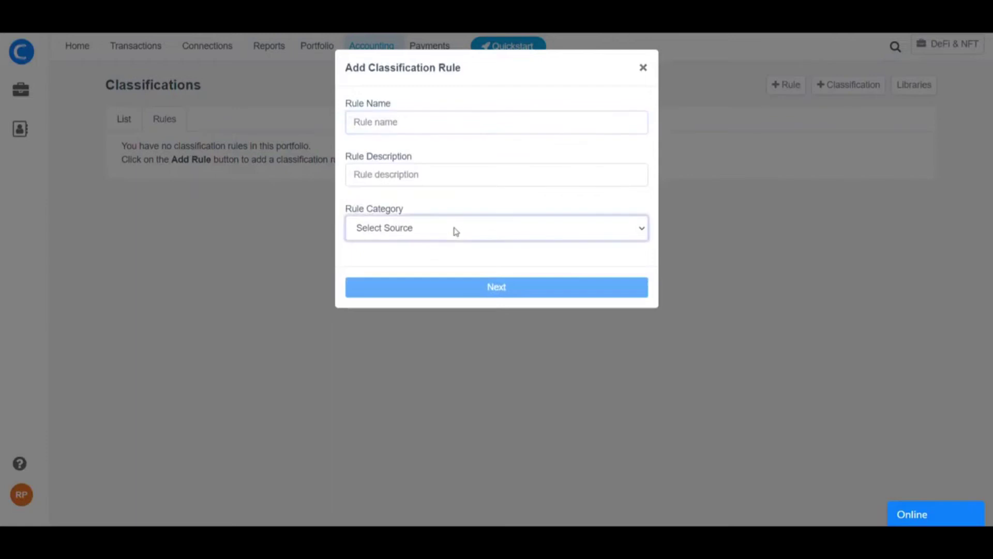
pyautogui.click(449, 279)
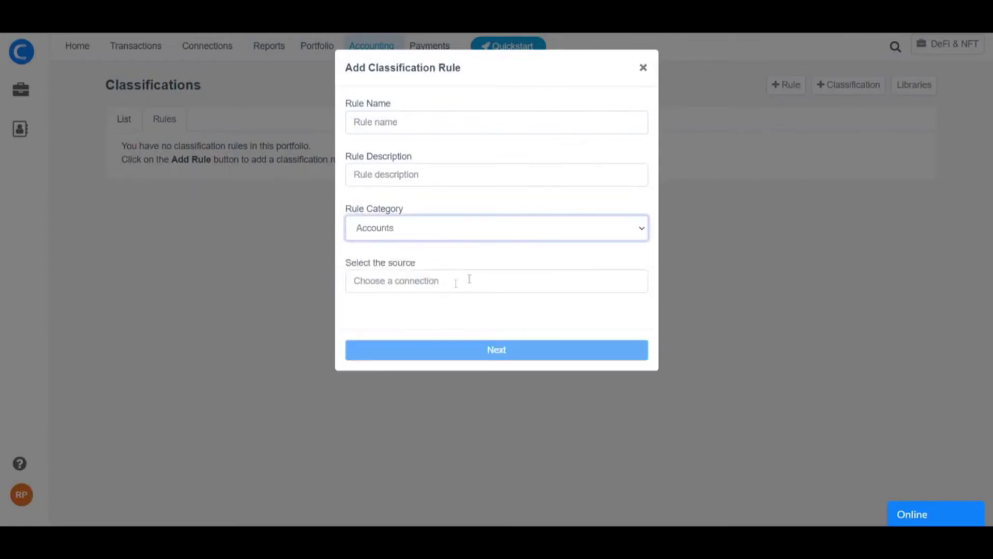
# Step: View the connections available as the rule's source, close the form without adding a rule and return to the classification list
pyautogui.click(428, 282)
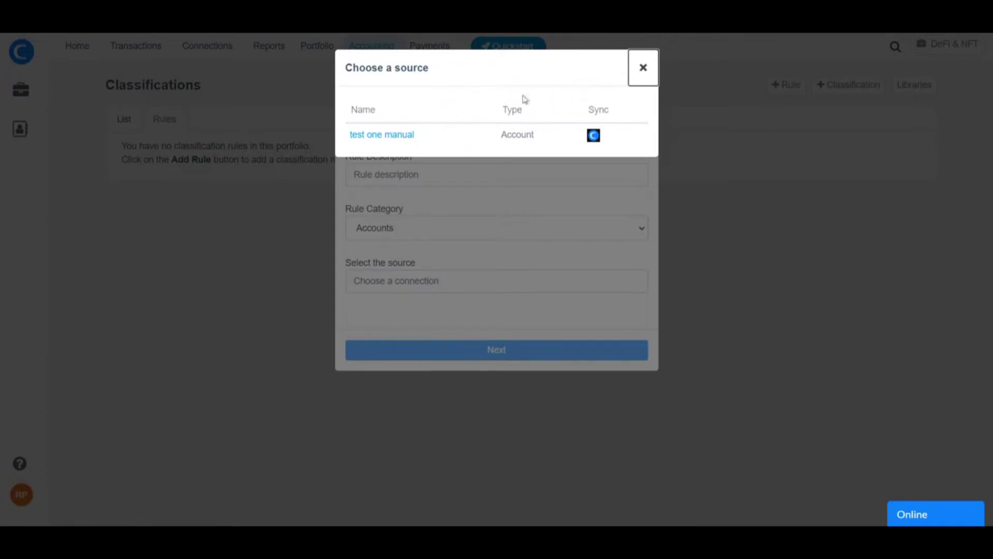
pyautogui.click(643, 69)
pyautogui.click(432, 279)
pyautogui.click(649, 78)
pyautogui.click(545, 232)
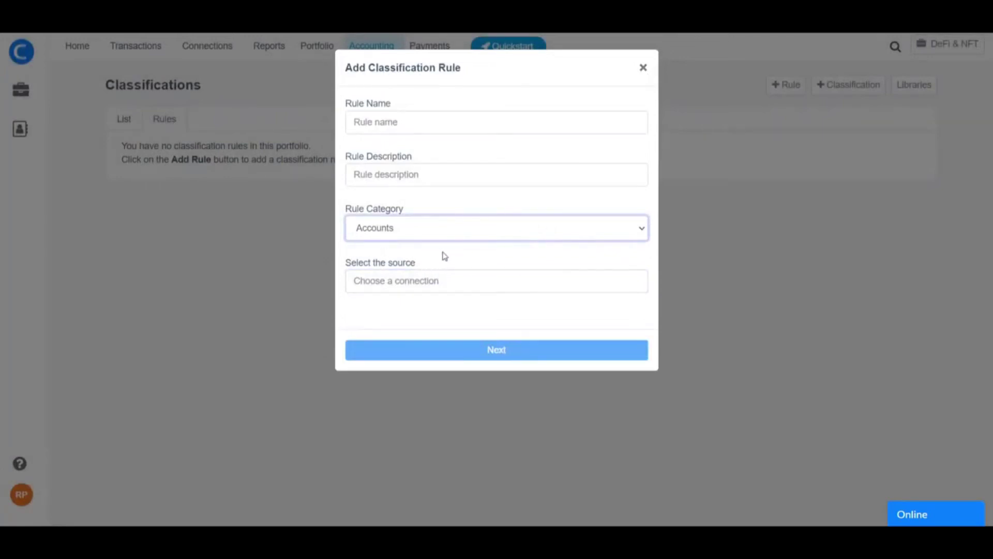
pyautogui.click(644, 68)
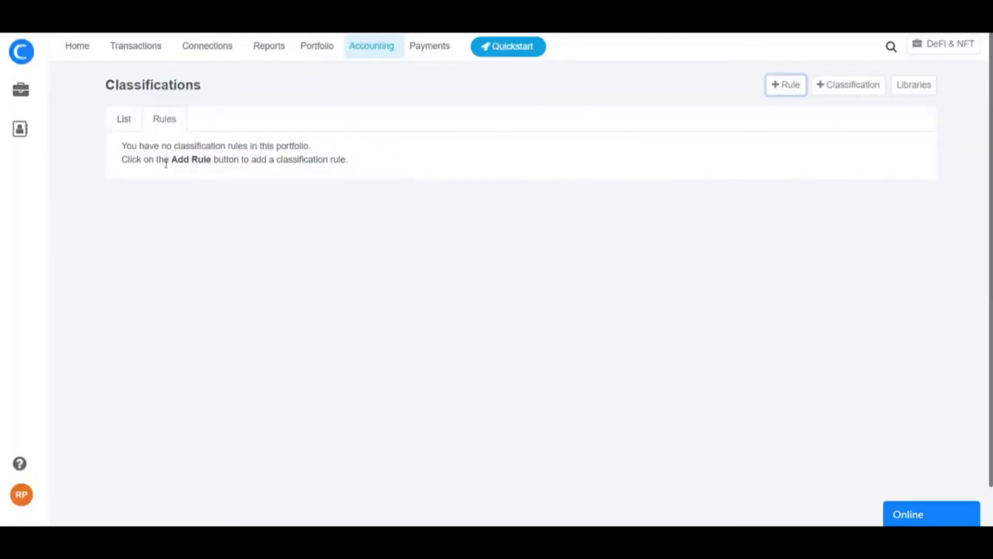
pyautogui.click(126, 122)
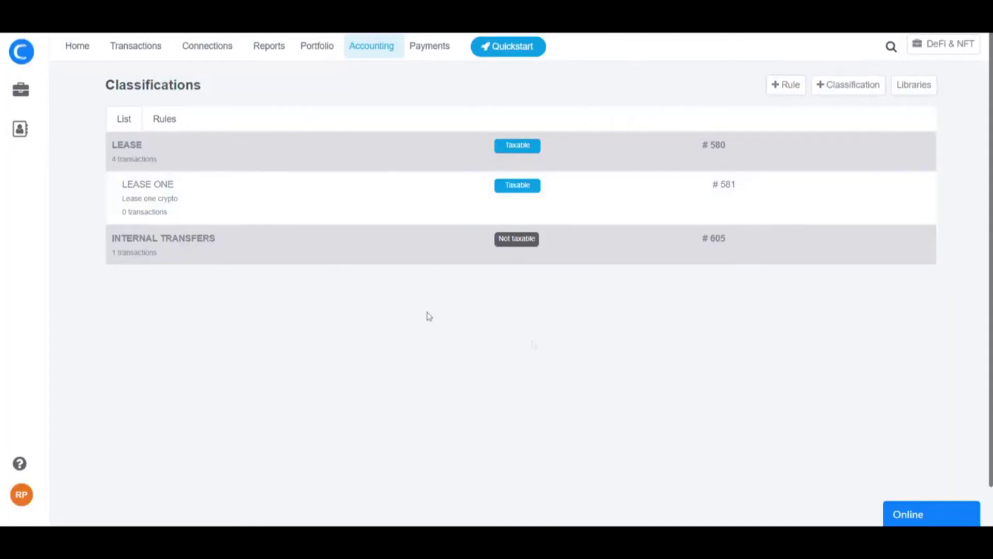
pyautogui.click(865, 239)
# Step: Open the transactions list and select the two Mar 16, 2022 SEND transactions costing $5.91 (09:42 AM) and $58.86 (09:10 AM)
pyautogui.click(132, 48)
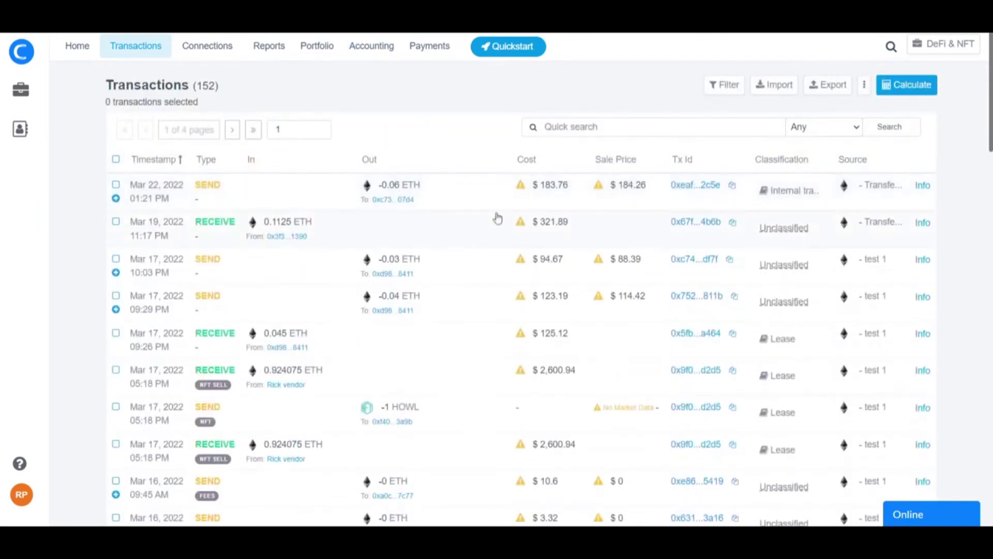
pyautogui.scroll(-5, 448, 328)
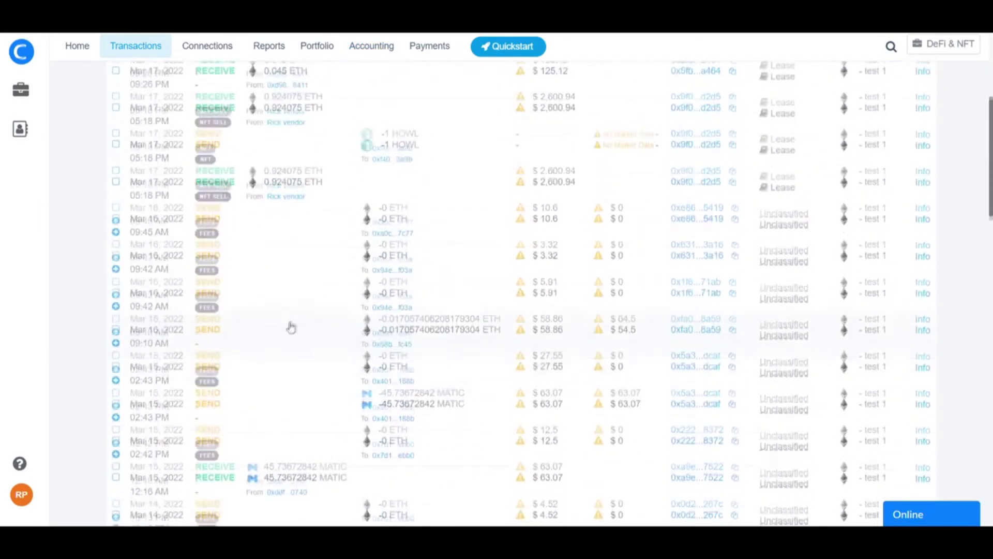
pyautogui.click(119, 298)
pyautogui.click(116, 333)
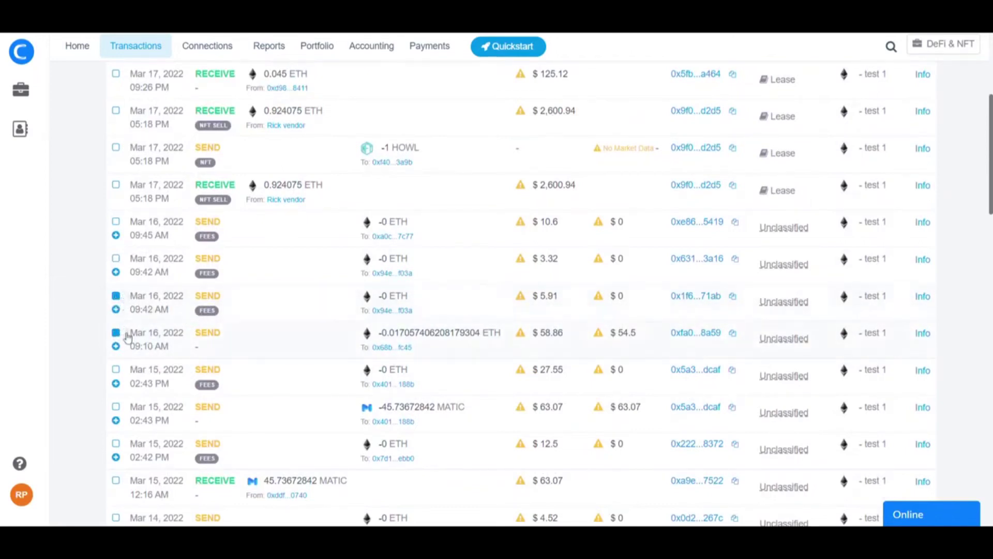
pyautogui.scroll(1, 130, 155)
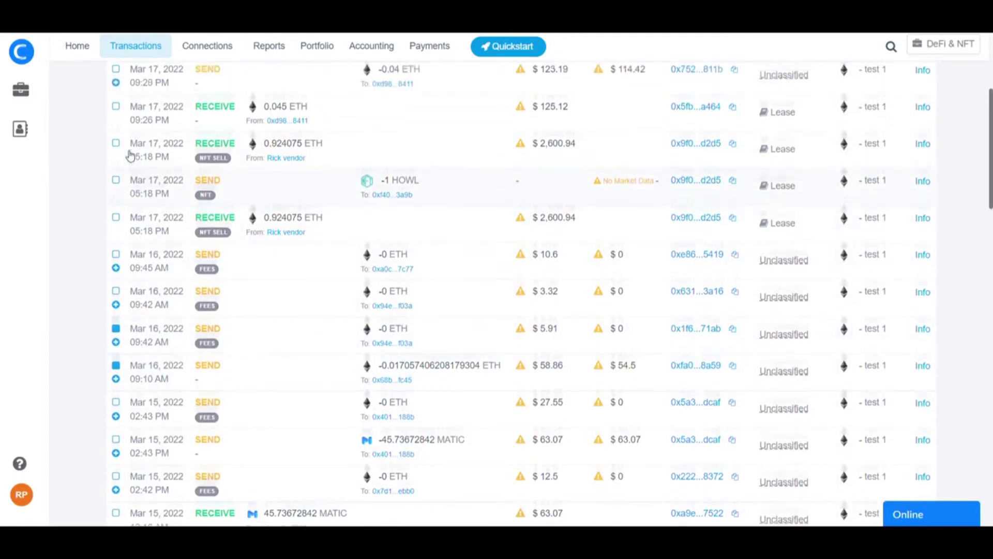
pyautogui.scroll(1, 129, 171)
pyautogui.scroll(5, 150, 352)
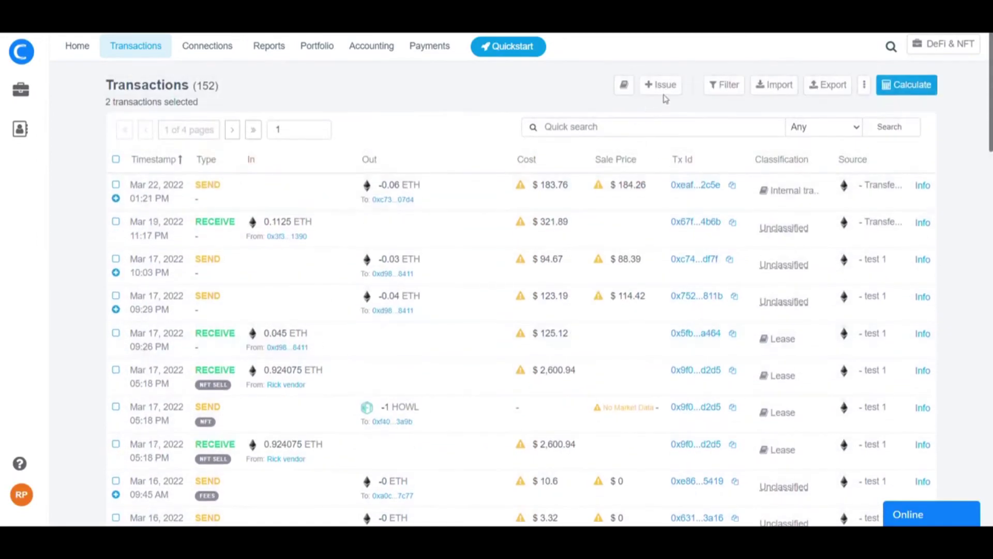
# Step: Review the available transaction filter criteria, from dates and wallets through taxability and deviation, and close them without applying any
pyautogui.click(724, 85)
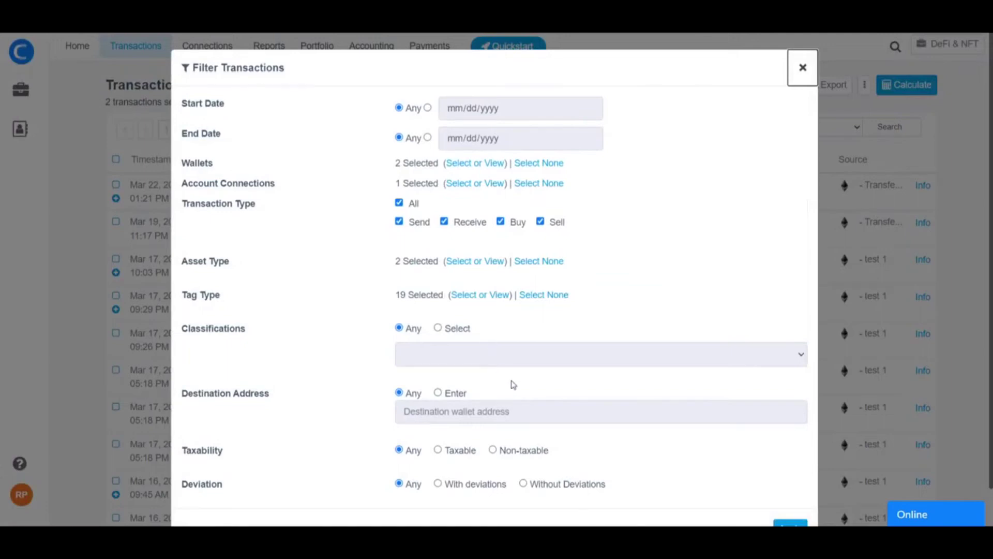
pyautogui.scroll(-2, 465, 255)
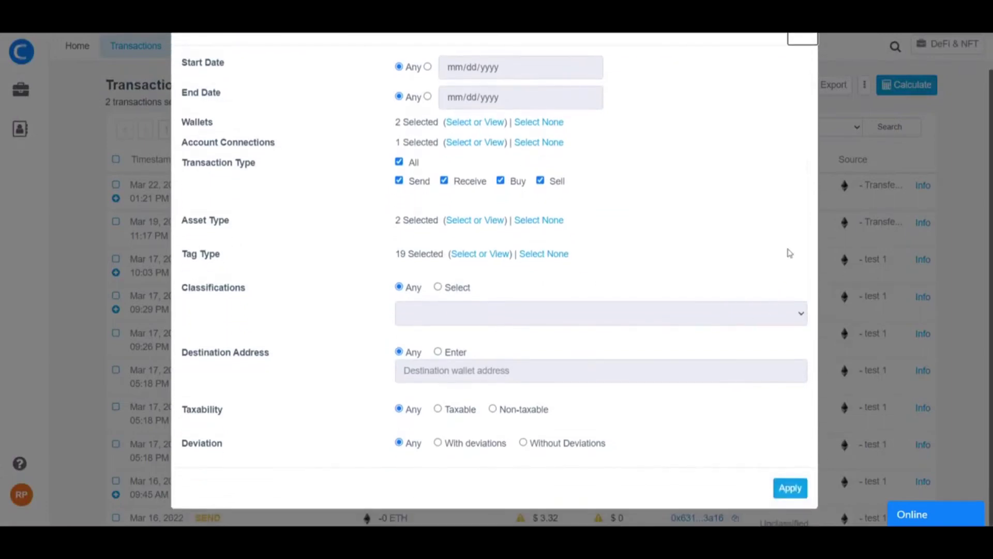
pyautogui.scroll(2, 791, 122)
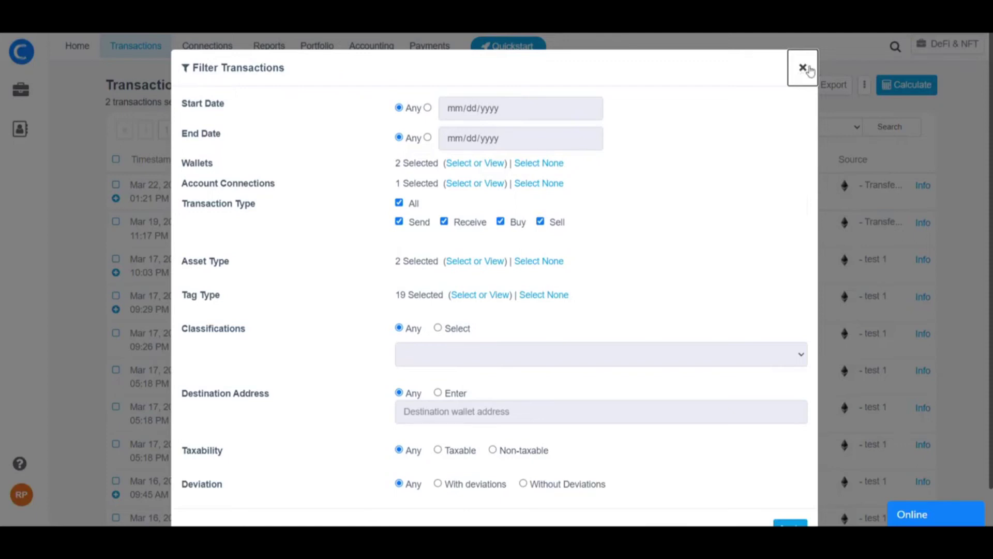
pyautogui.click(802, 68)
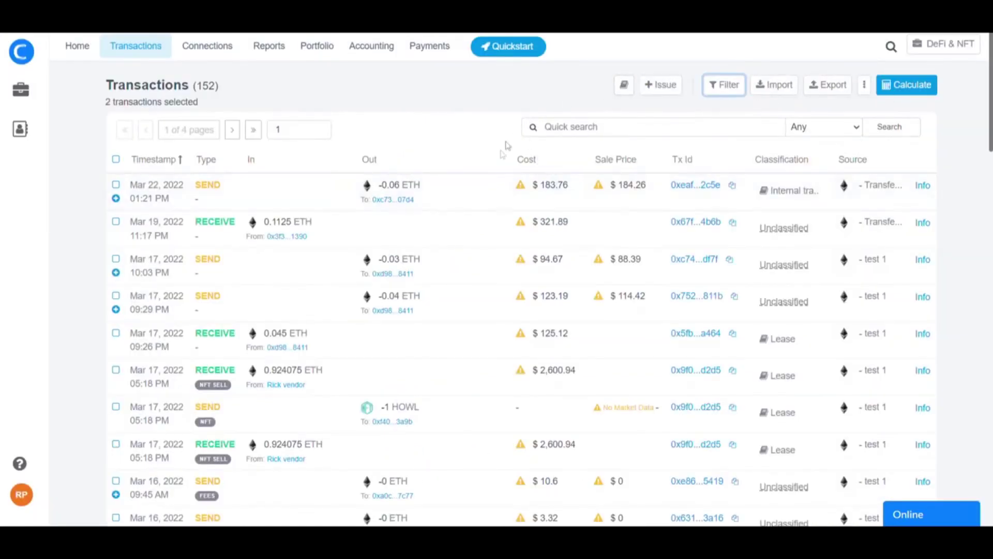
# Step: Bulk classify the two selected transactions as Internal transfers and confirm the assignment
pyautogui.scroll(-5, 505, 145)
pyautogui.scroll(6, 432, 302)
pyautogui.click(624, 86)
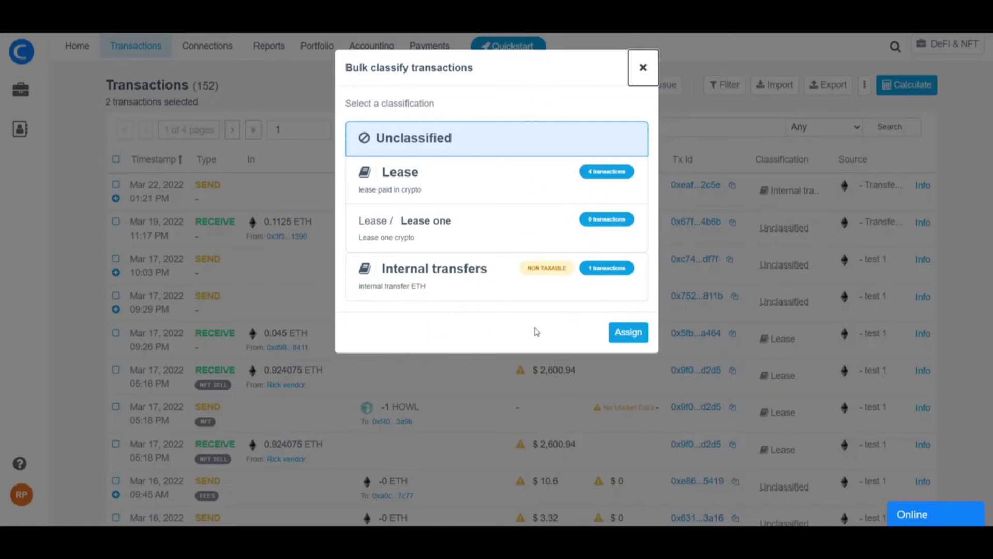
pyautogui.click(455, 290)
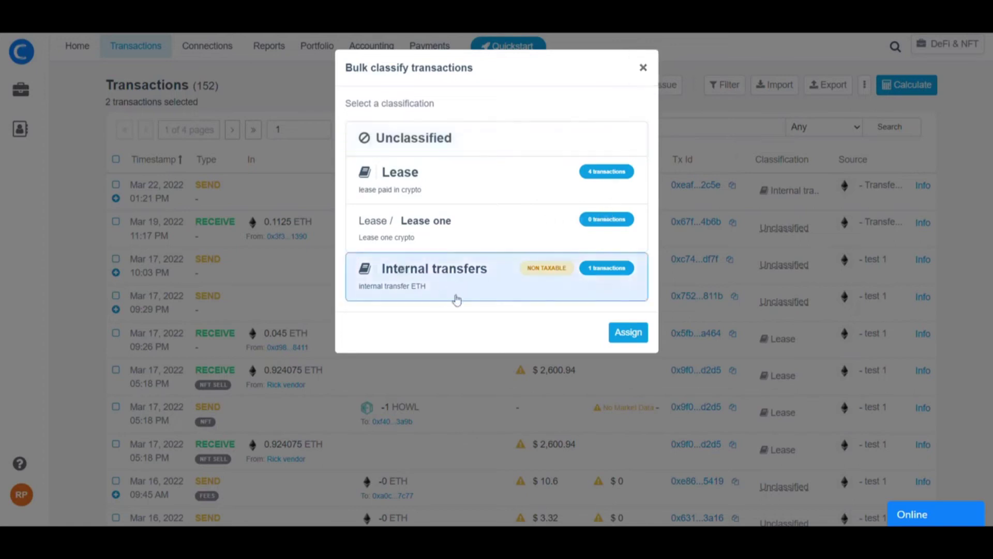
pyautogui.click(629, 333)
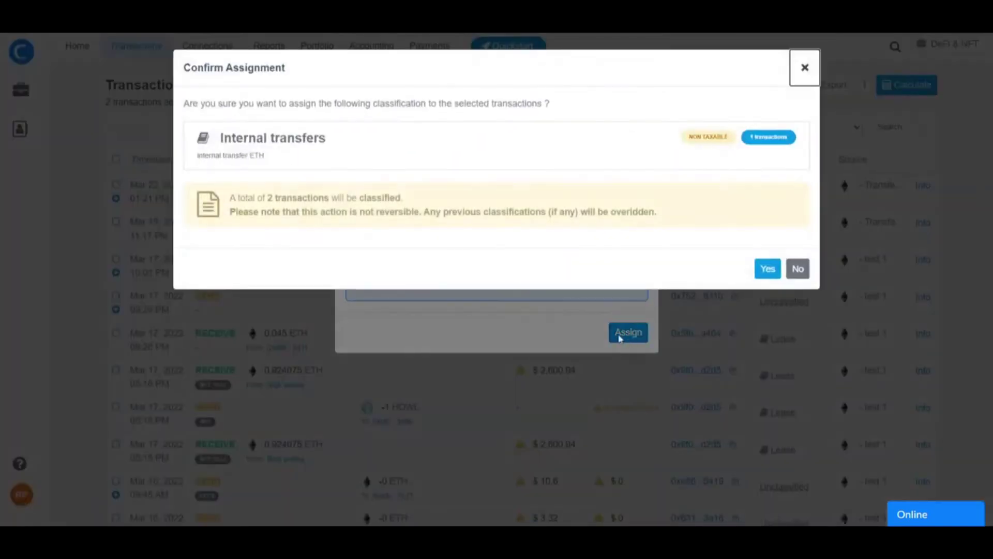
pyautogui.click(766, 268)
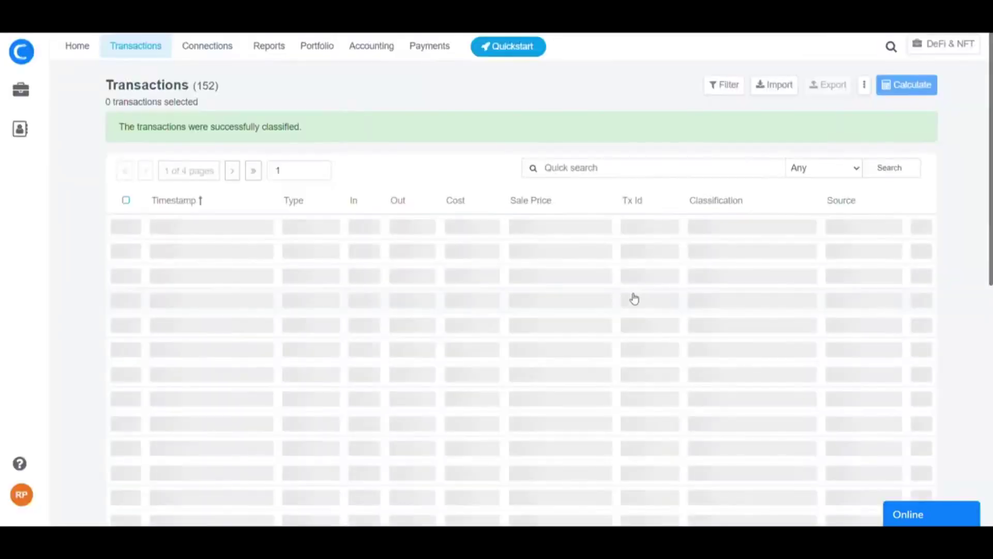
# Step: Filter the transactions by the Internal transfers classification to check the assignments, and reset the filter
pyautogui.scroll(-5, 331, 370)
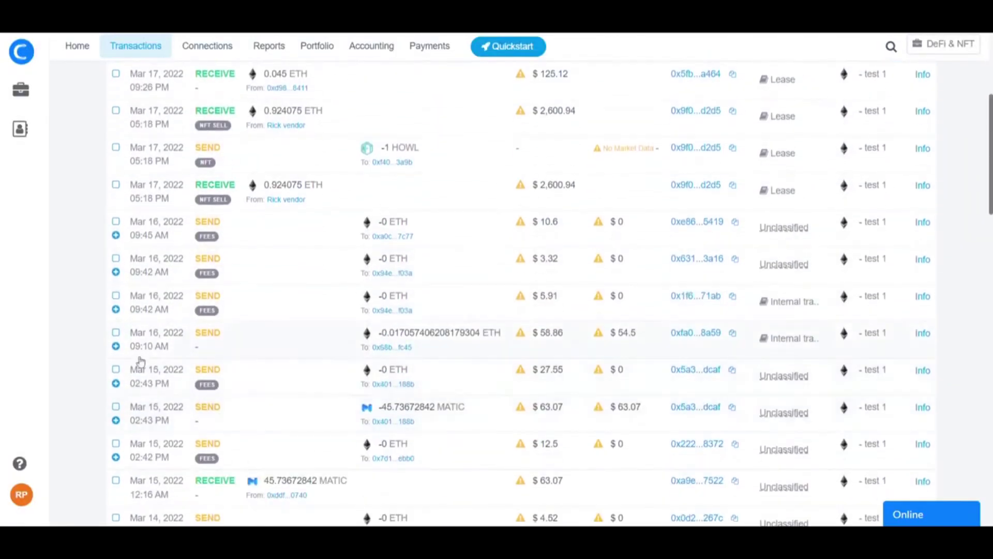
pyautogui.scroll(-2, 252, 396)
pyautogui.scroll(2, 258, 388)
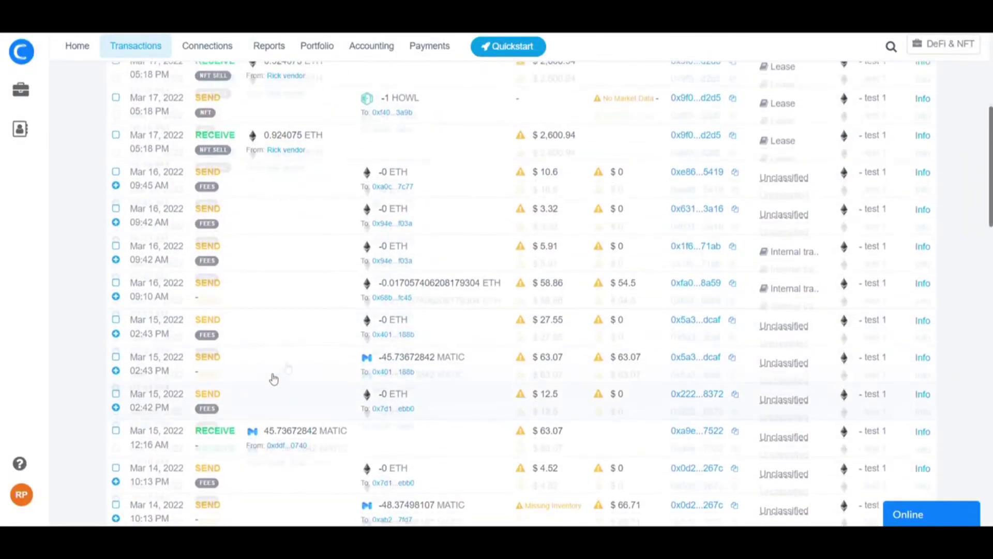
pyautogui.scroll(2, 335, 290)
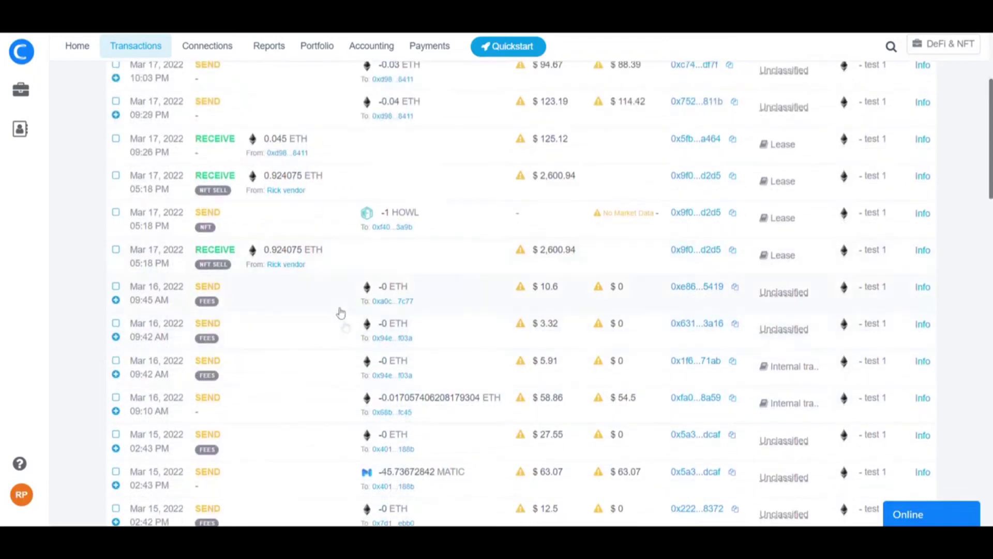
pyautogui.scroll(-4, 342, 321)
pyautogui.scroll(8, 341, 342)
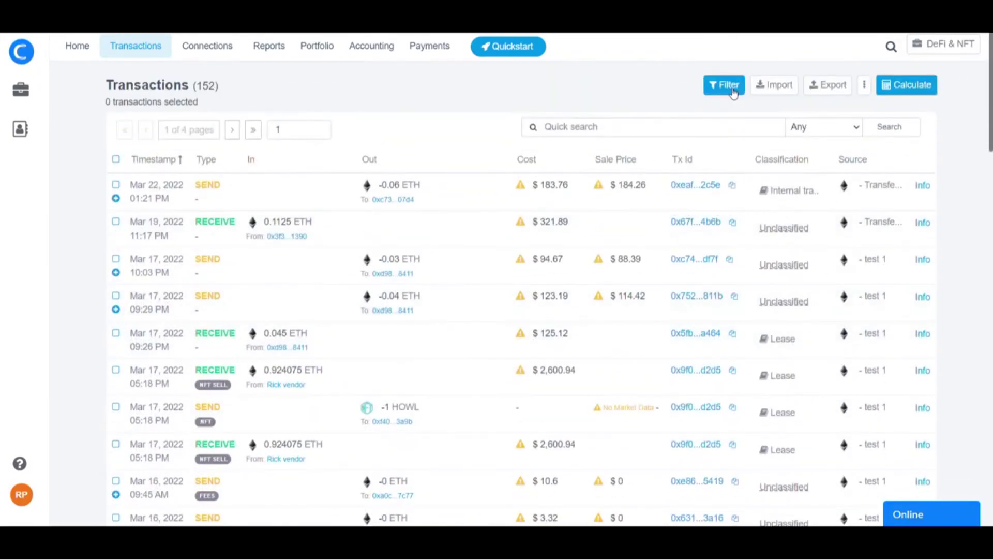
pyautogui.click(733, 92)
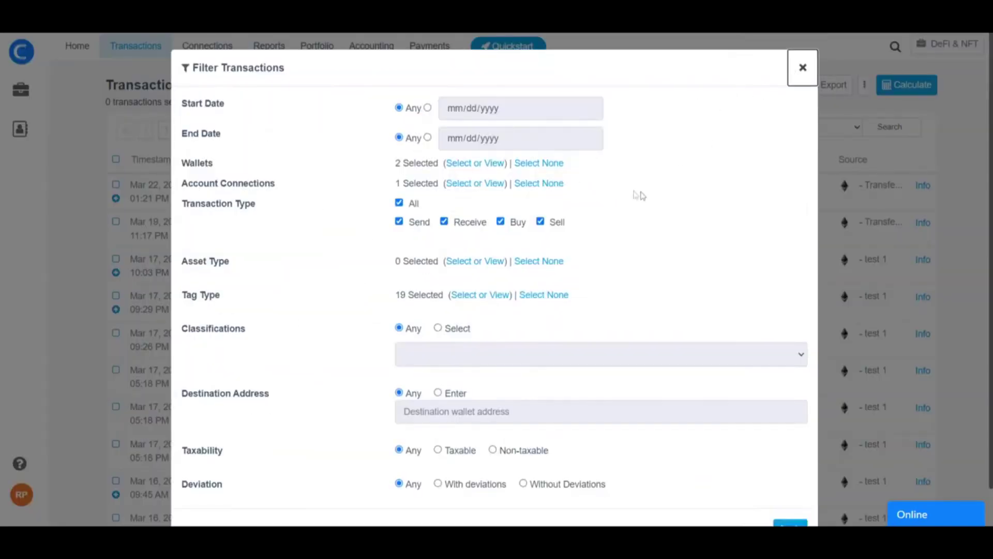
pyautogui.scroll(-1, 604, 219)
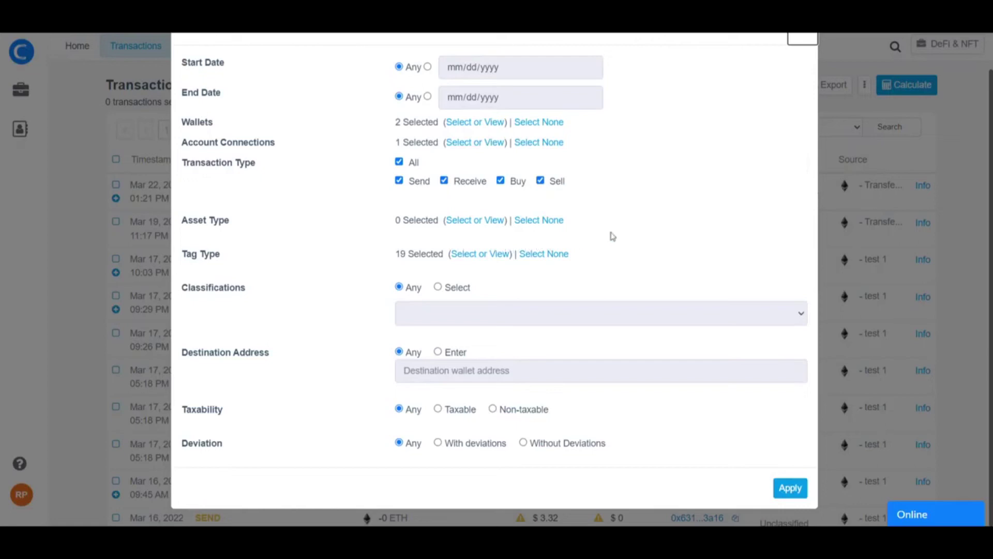
pyautogui.click(438, 288)
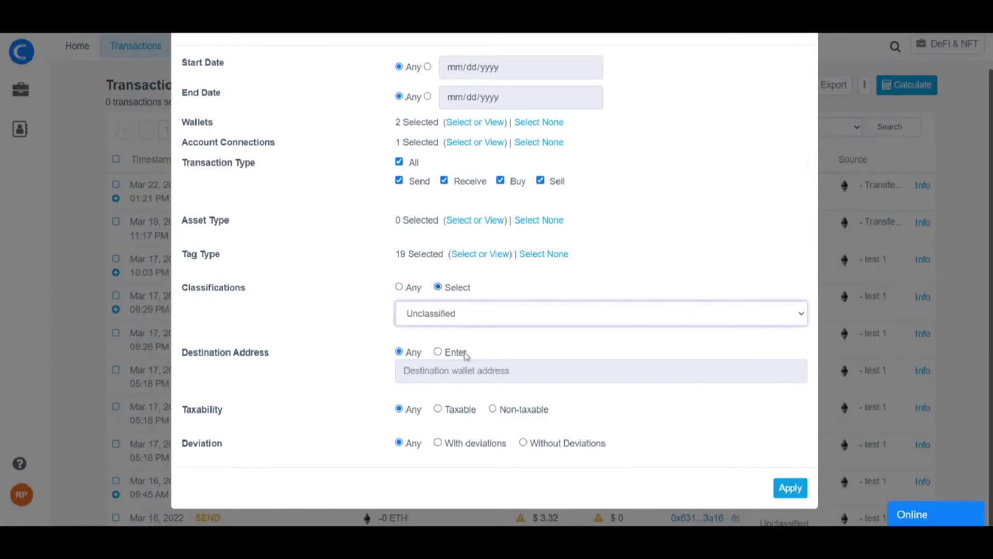
pyautogui.press('Down')
pyautogui.click(790, 488)
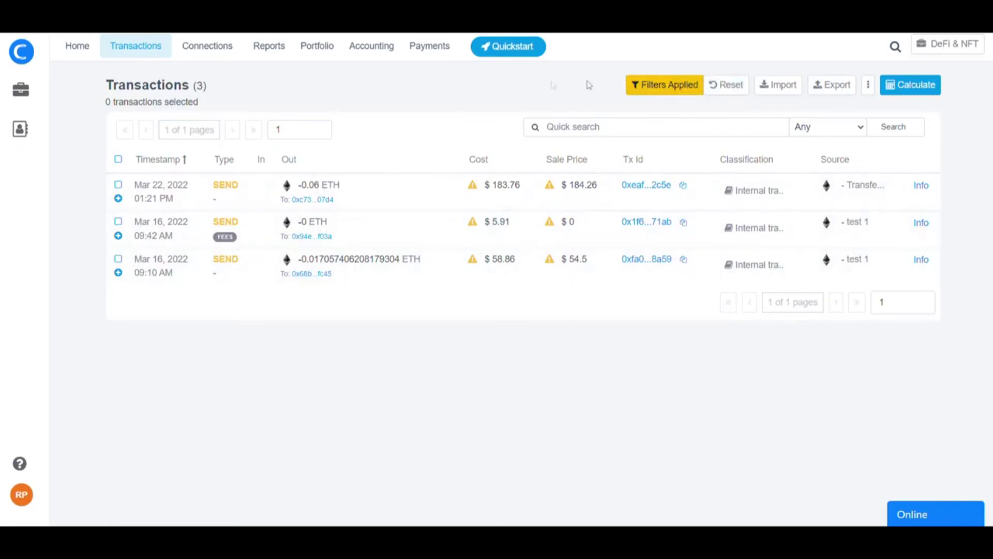
pyautogui.click(728, 91)
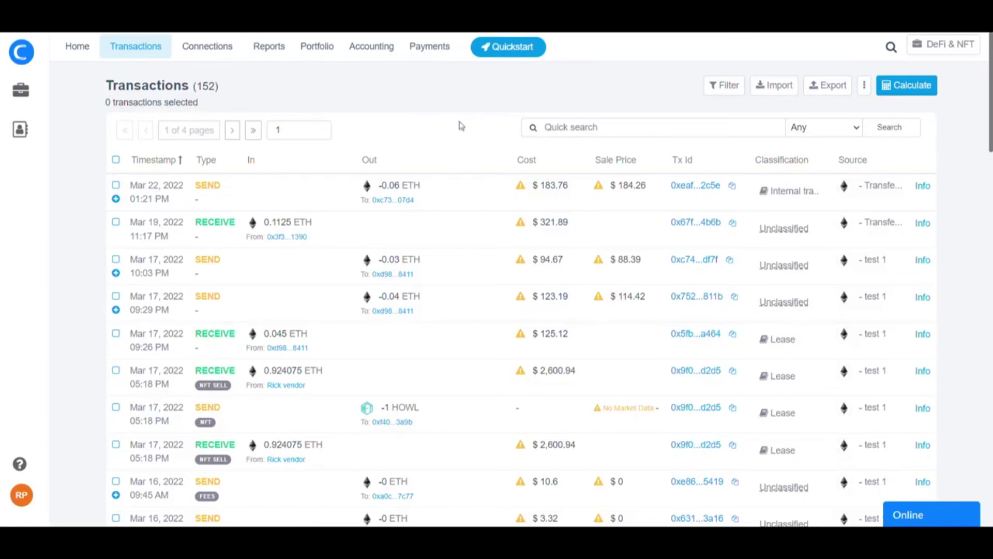
# Step: View the Payments Home overview of invoices and bills, and open the Invoices list
pyautogui.click(443, 47)
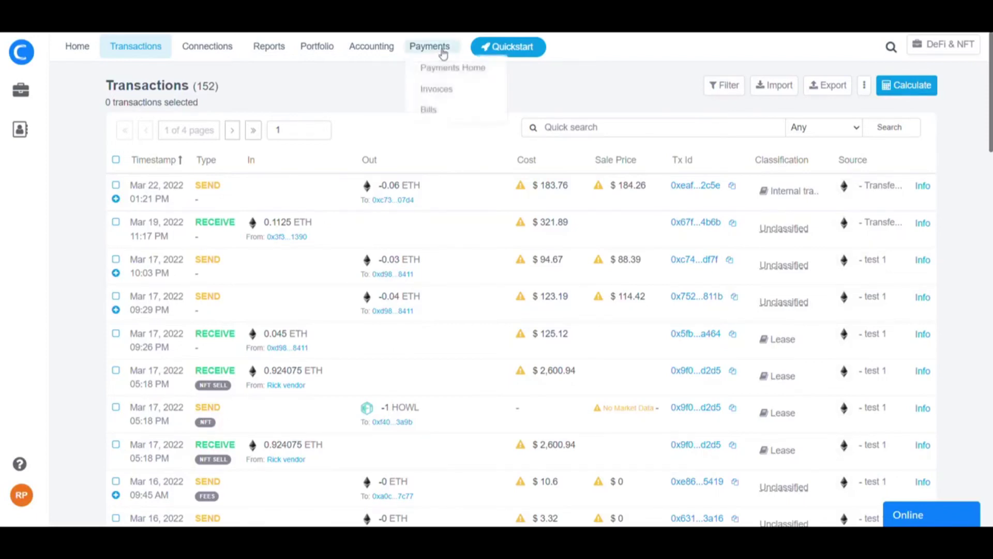
pyautogui.click(492, 73)
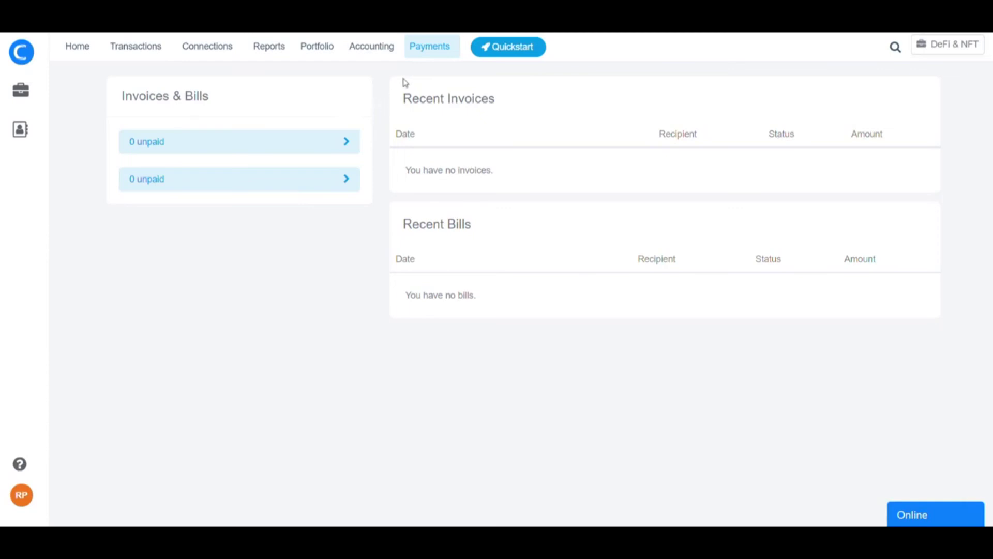
pyautogui.click(430, 52)
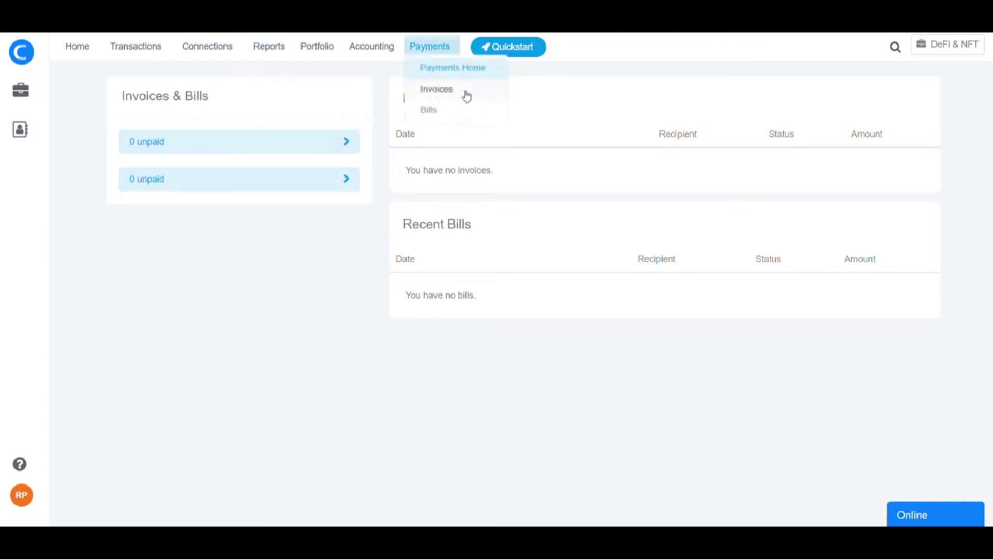
pyautogui.click(467, 93)
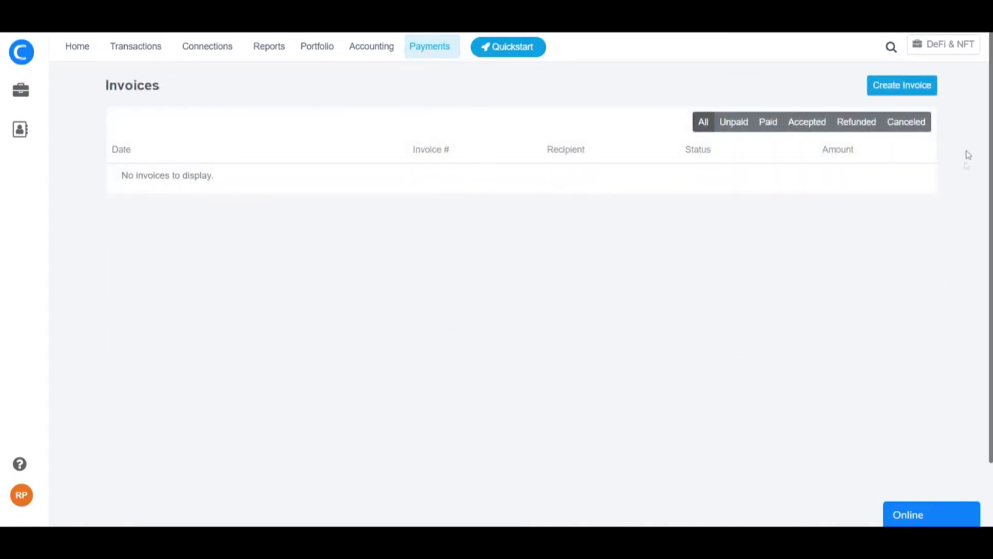
# Step: Start a new invoice with USD as the billing currency and the test 1 ETH wallet for receiving payment
pyautogui.click(919, 92)
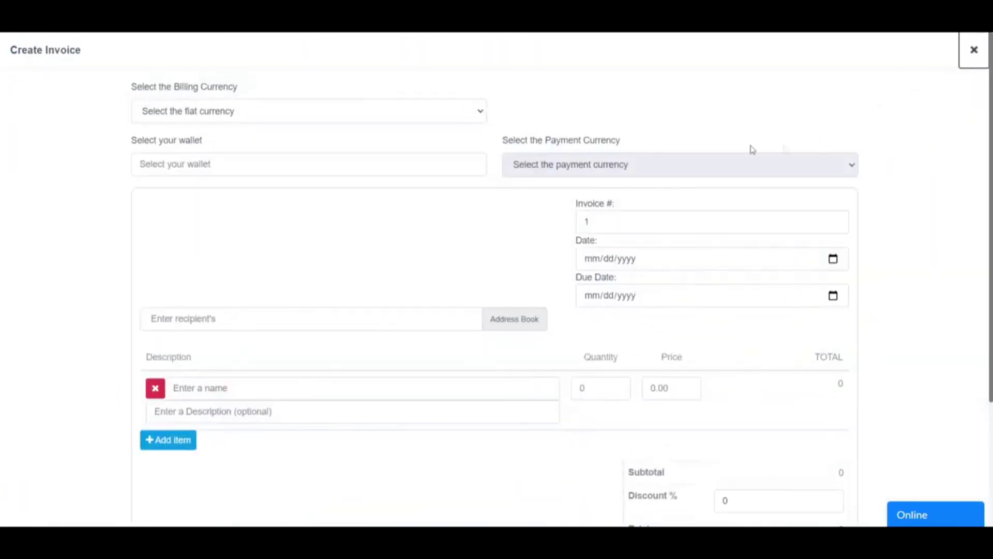
pyautogui.click(356, 112)
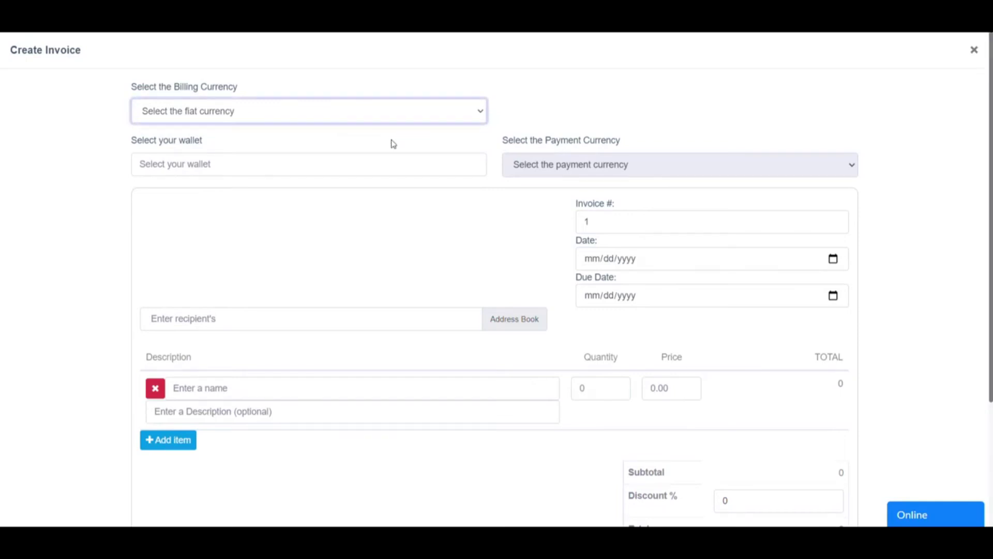
pyautogui.click(381, 146)
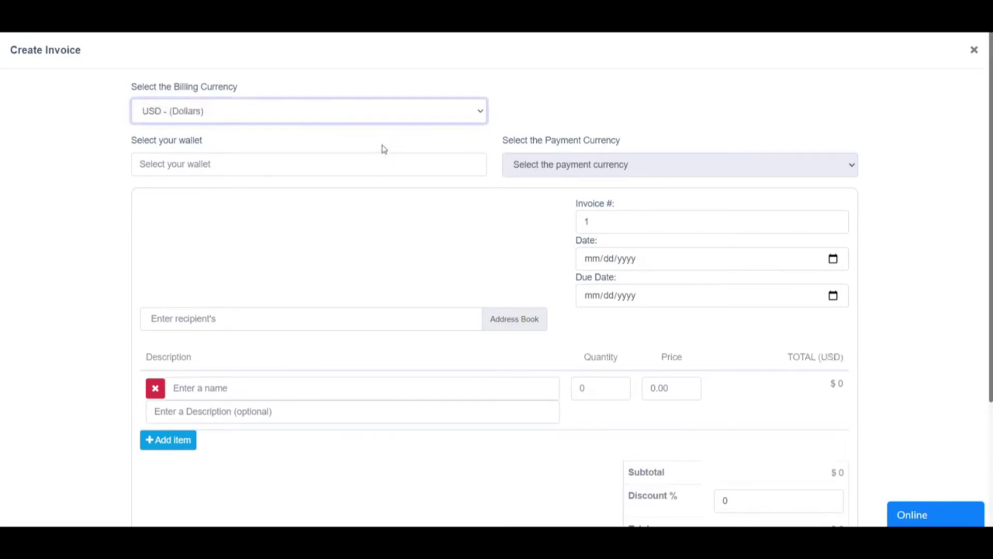
pyautogui.click(279, 166)
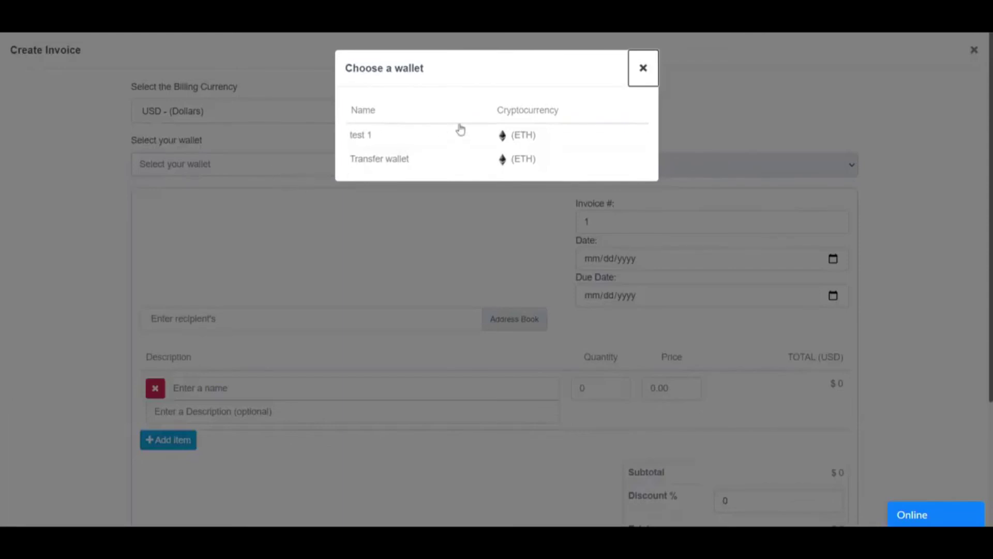
pyautogui.click(380, 139)
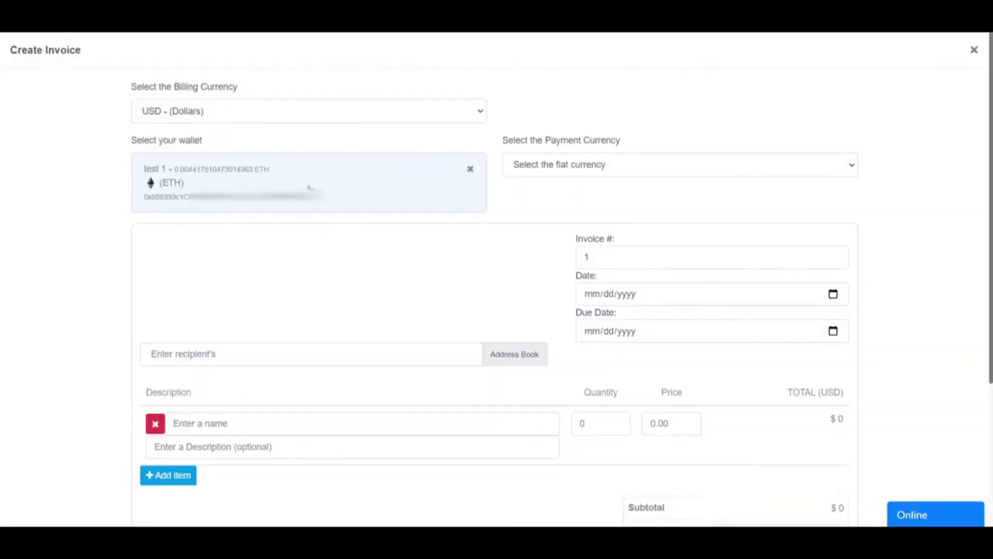
# Step: Choose the vendor contact from the address book as recipient and set the payment currency to USD Coin (USDC)
pyautogui.scroll(-1, 305, 220)
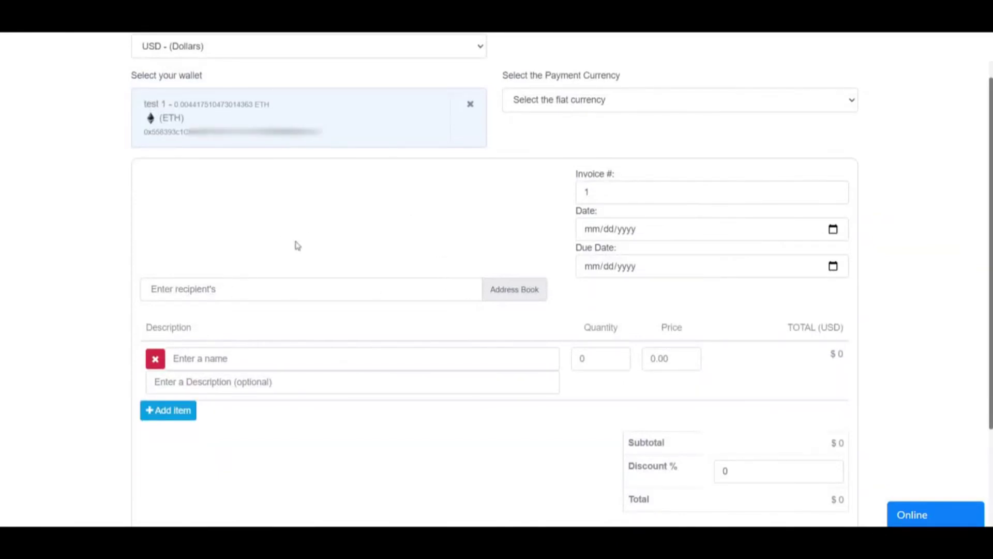
pyautogui.click(527, 298)
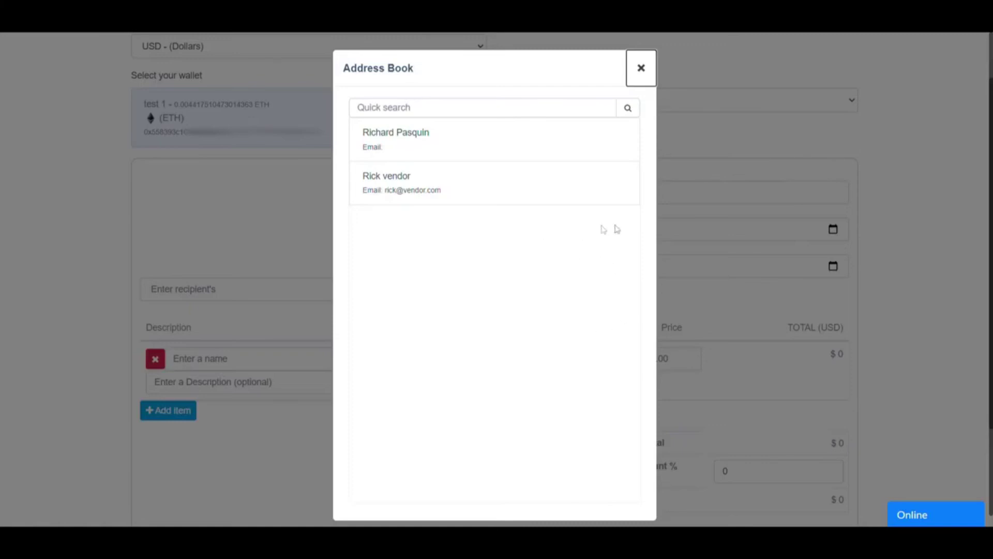
pyautogui.click(451, 196)
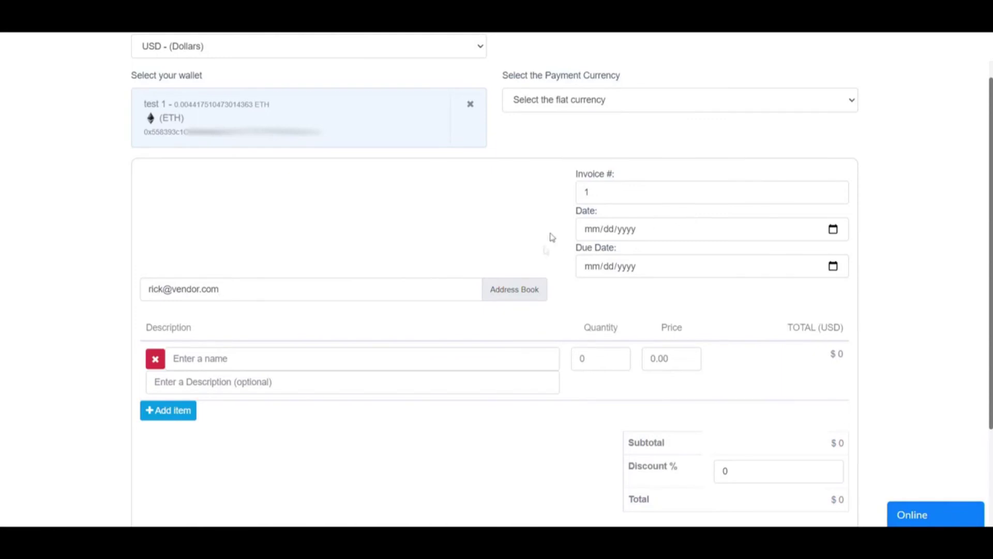
pyautogui.scroll(2, 550, 237)
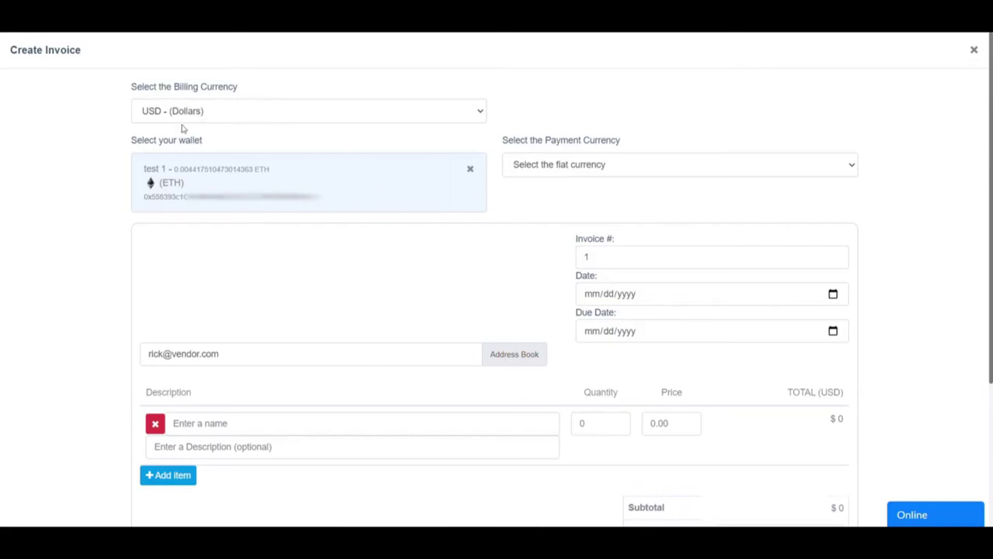
pyautogui.click(605, 173)
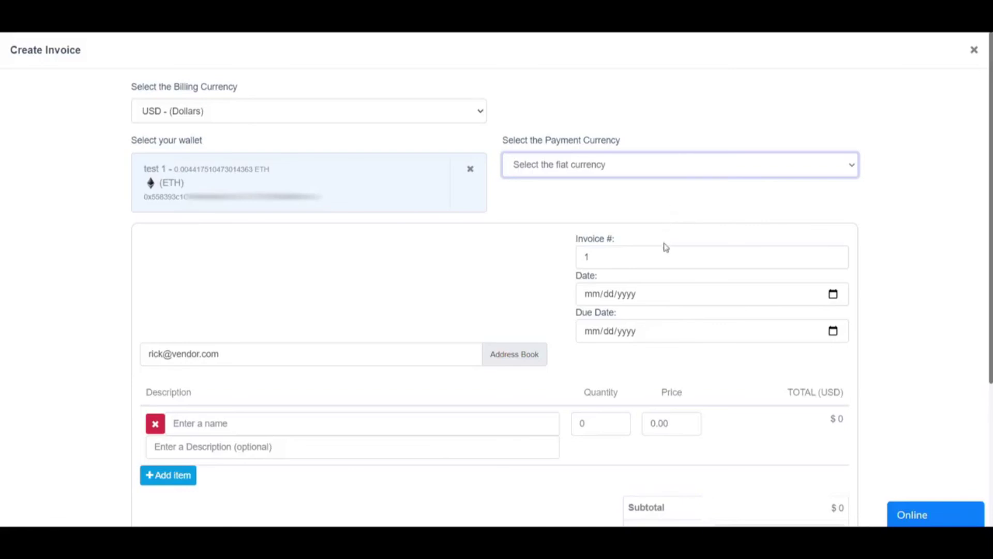
pyautogui.press('Down')
# Step: Set the invoice date to 03/25/2022 and the due date to 03/31/2022
pyautogui.scroll(-1, 551, 266)
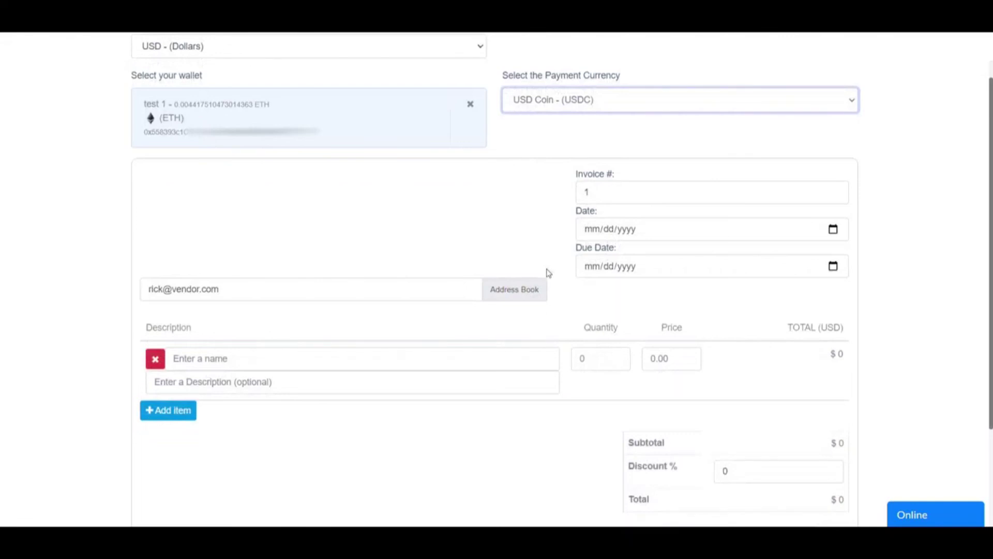
pyautogui.click(832, 231)
pyautogui.click(684, 355)
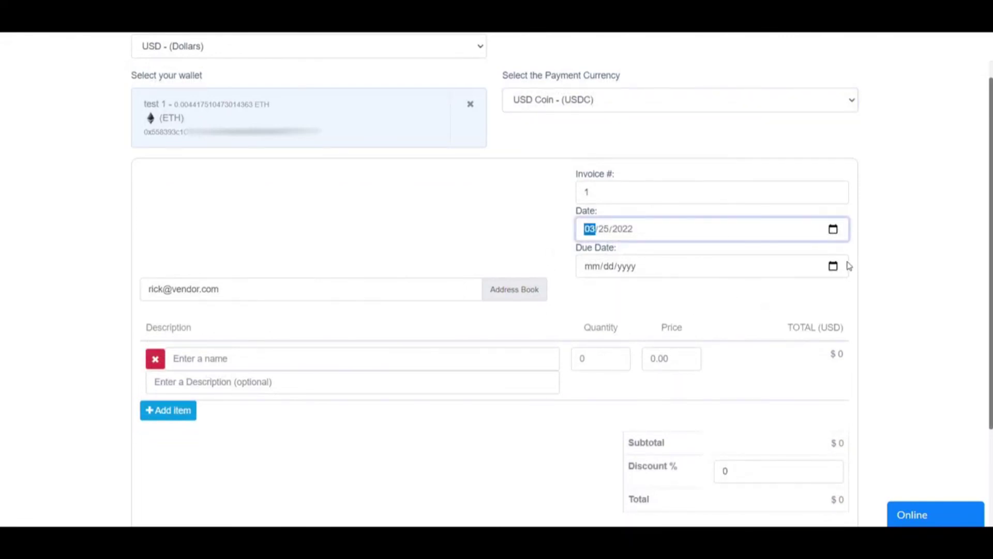
pyautogui.click(831, 266)
pyautogui.click(667, 410)
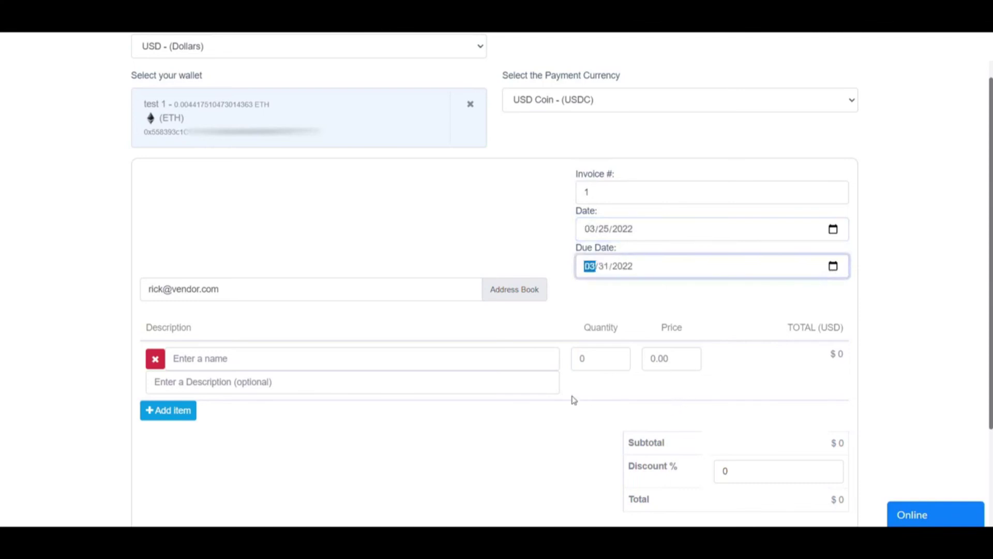
# Step: Fill in the invoice's line item as ASICs with quantity 2 and price 10000
pyautogui.scroll(-1, 572, 399)
pyautogui.click(311, 300)
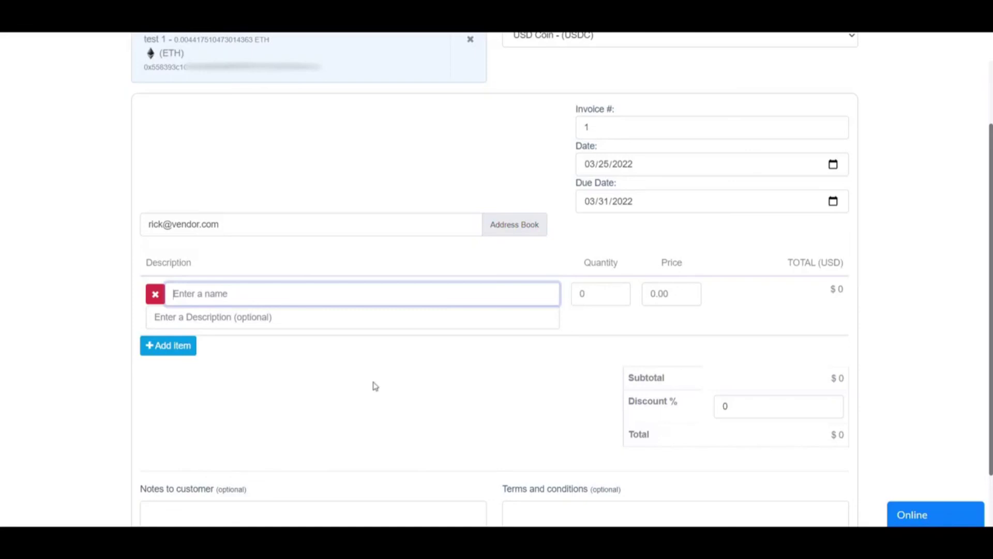
pyautogui.write('ASICs')
pyautogui.click(607, 293)
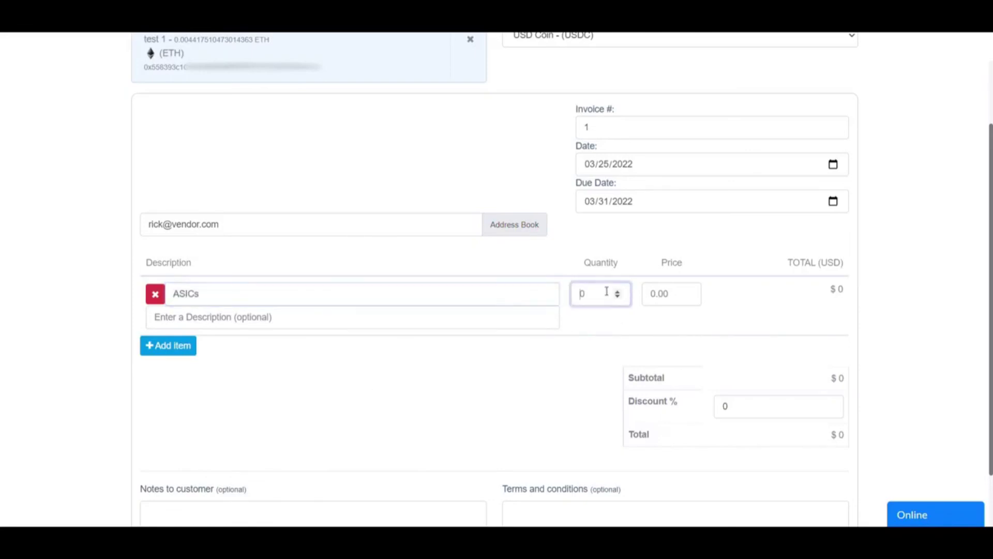
pyautogui.write('2')
pyautogui.click(660, 298)
pyautogui.write('1')
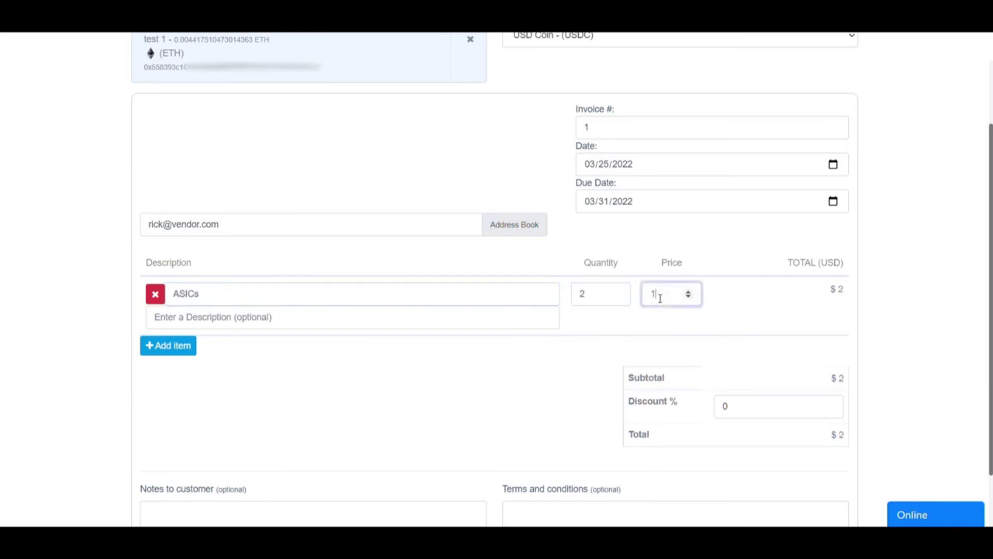
pyautogui.write('0000')
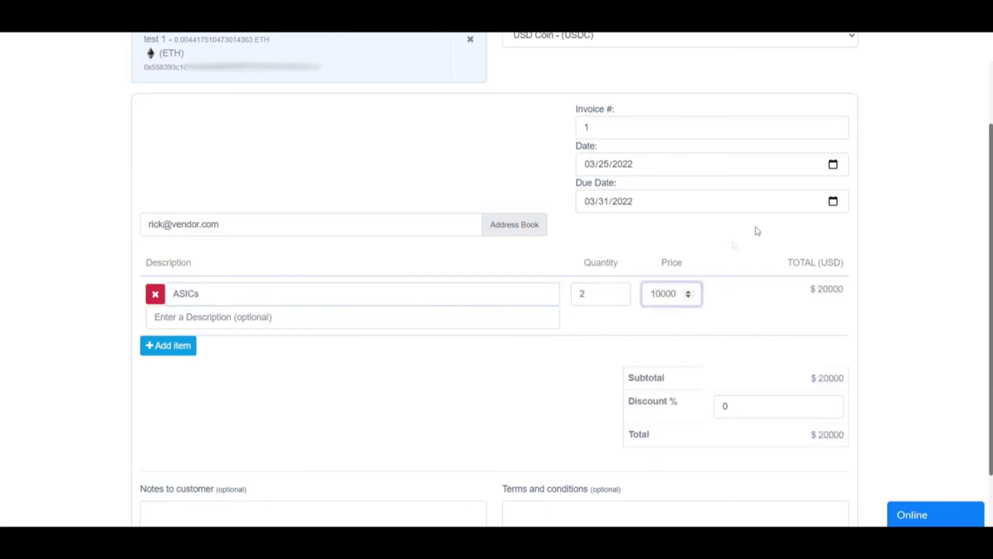
pyautogui.click(756, 282)
# Step: Review the completed invoice, including its optional description, customer notes and terms fields, and send it without filling those in
pyautogui.scroll(3, 753, 336)
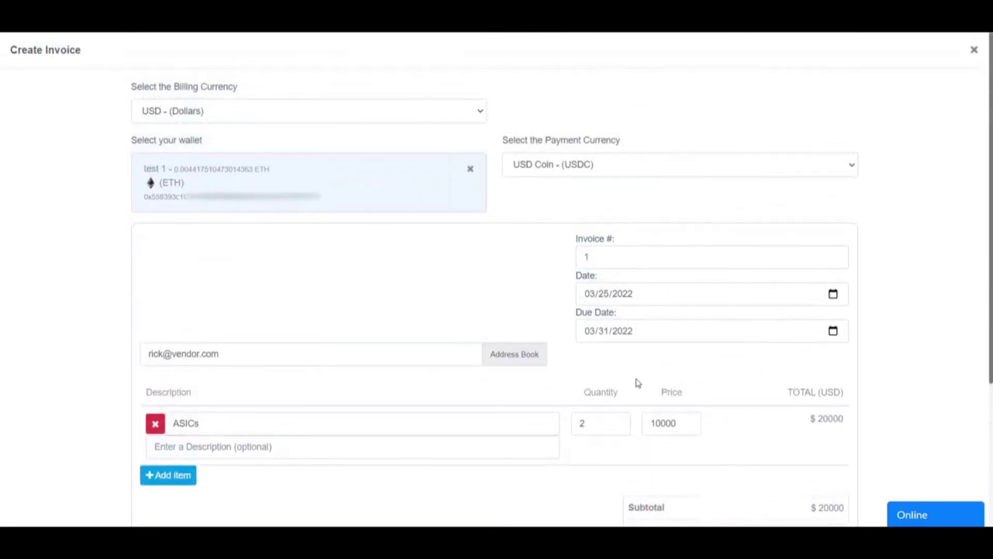
pyautogui.scroll(-3, 643, 372)
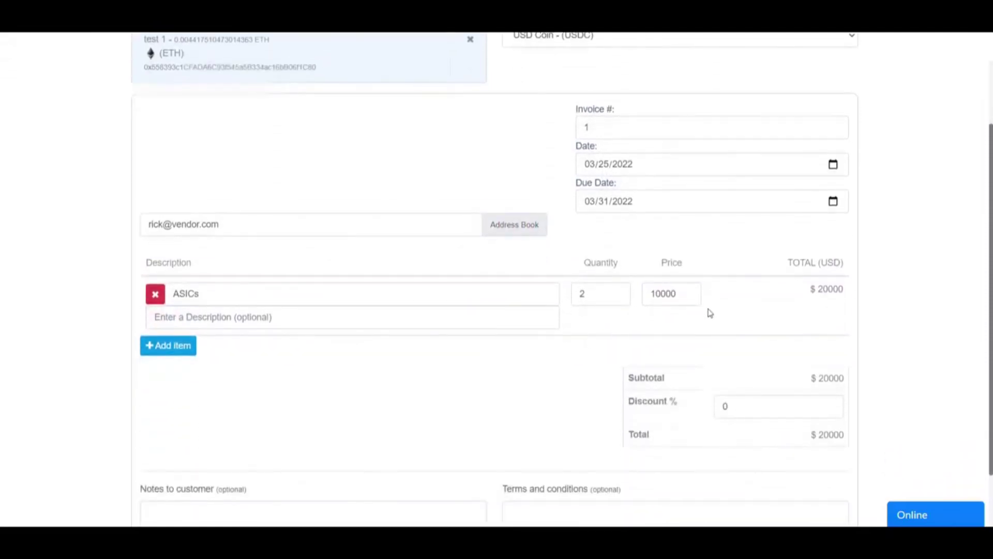
pyautogui.click(277, 320)
pyautogui.scroll(-3, 477, 369)
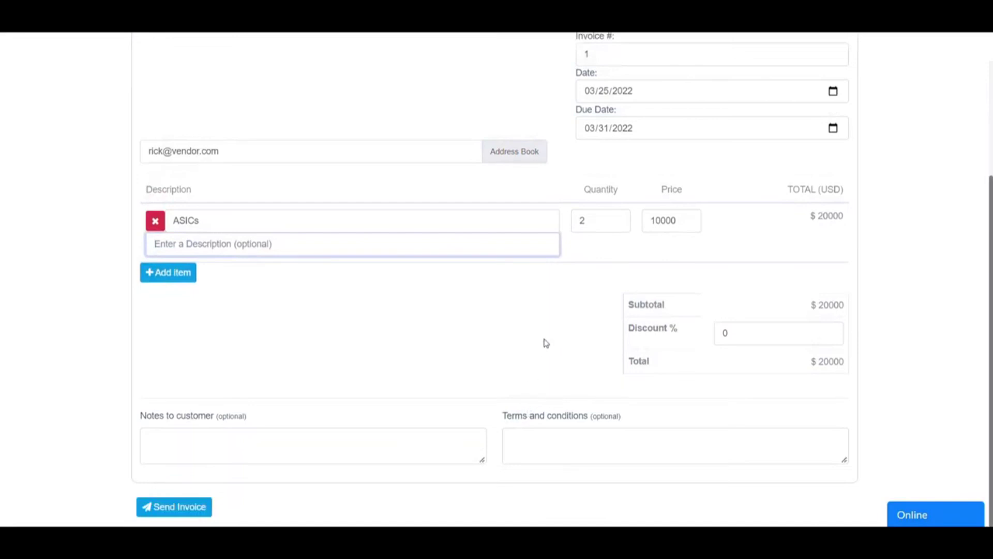
pyautogui.click(168, 442)
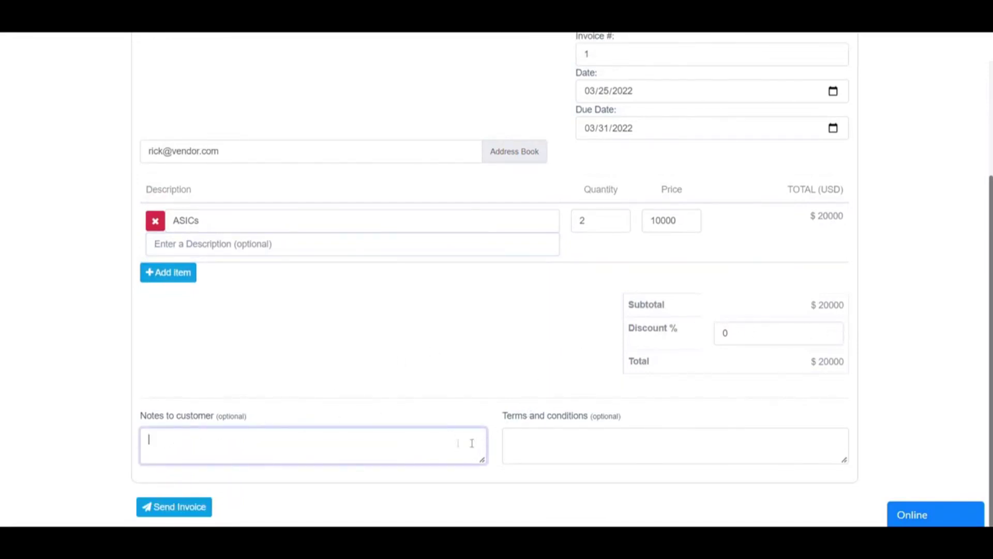
pyautogui.click(609, 446)
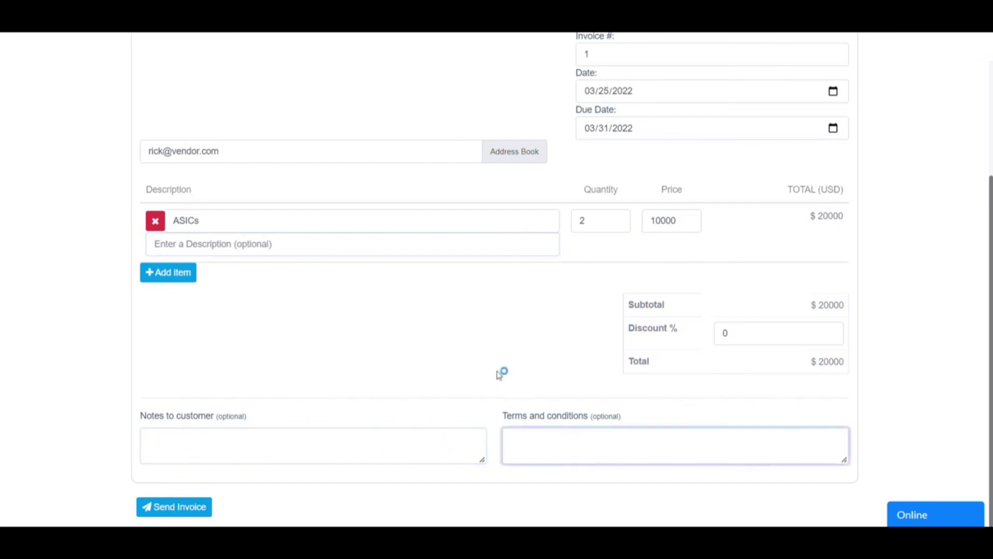
pyautogui.scroll(4, 575, 404)
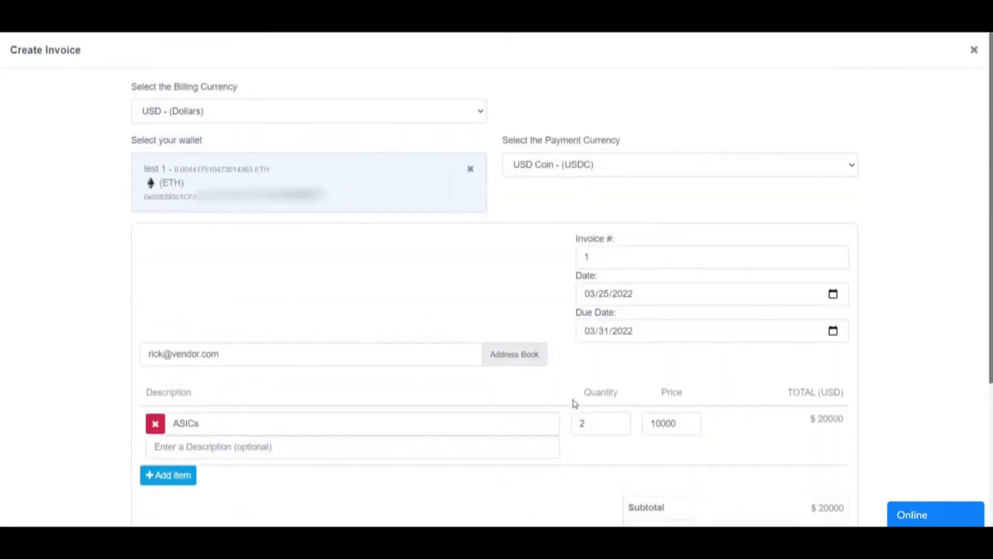
pyautogui.scroll(-4, 575, 403)
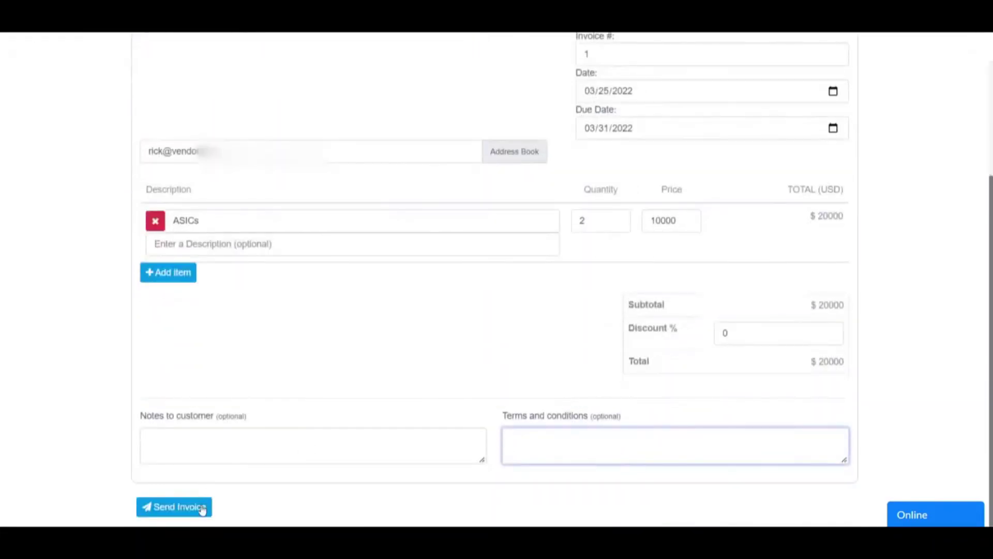
pyautogui.scroll(4, 274, 414)
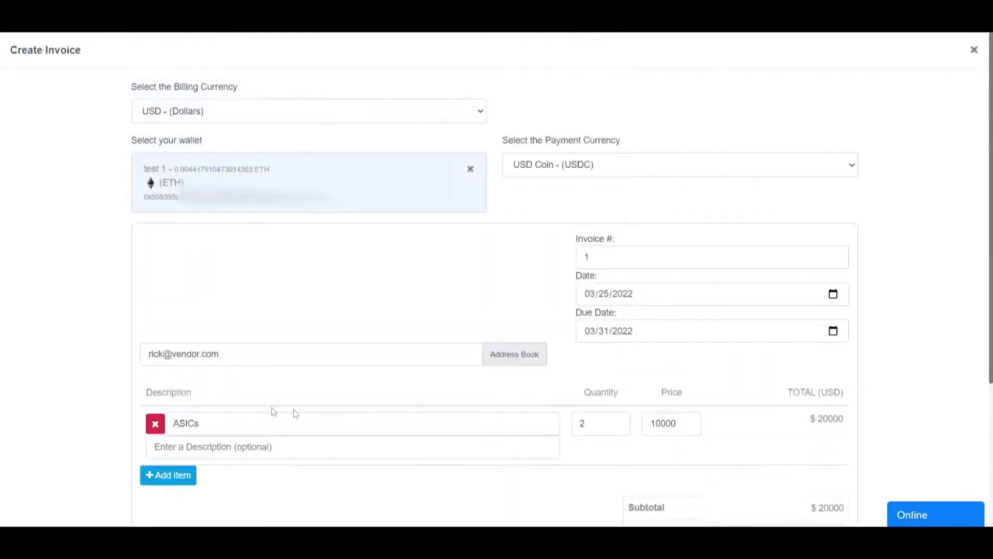
pyautogui.scroll(-4, 269, 331)
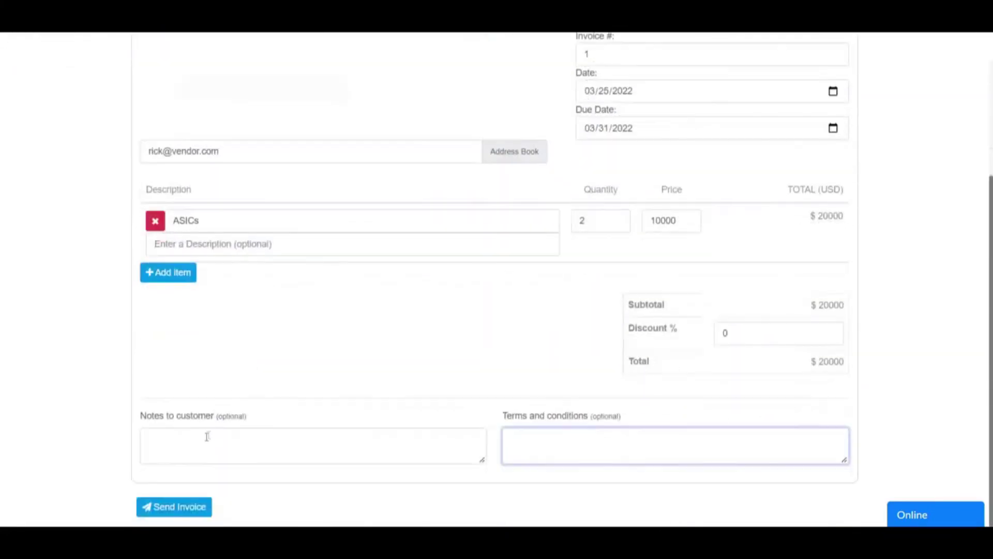
pyautogui.click(191, 512)
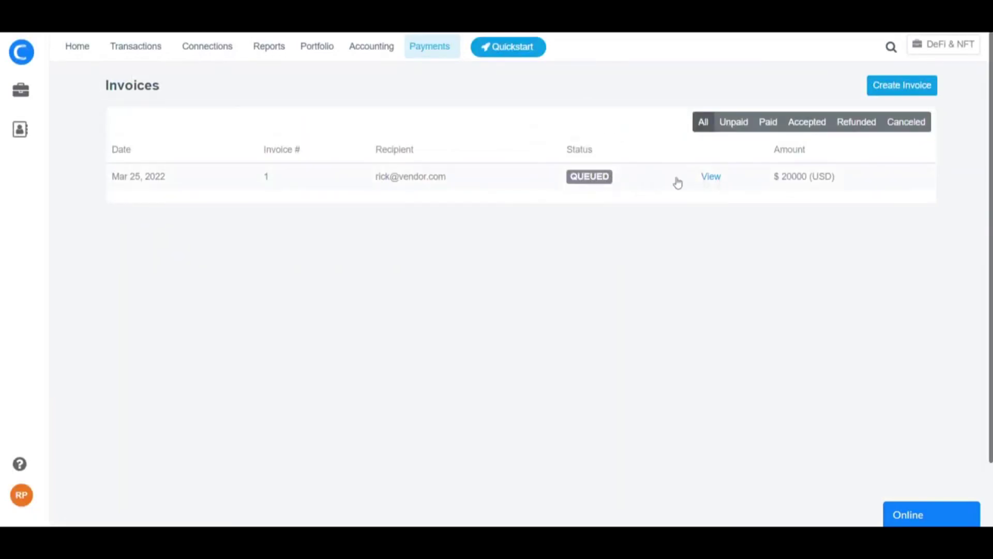
# Step: View the sent invoice's details, copy its shareable link, and close the invoice
pyautogui.click(712, 178)
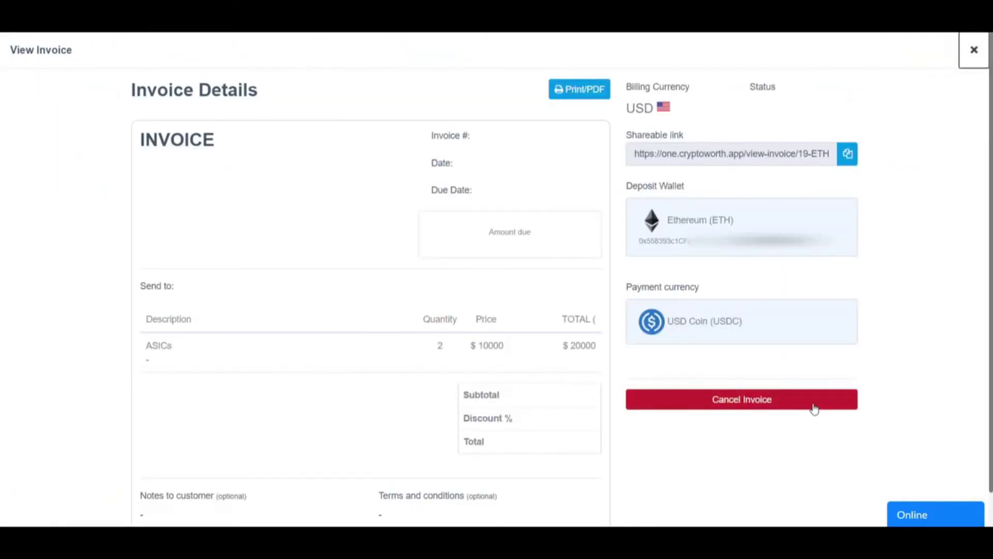
pyautogui.scroll(-1, 814, 409)
pyautogui.scroll(1, 803, 156)
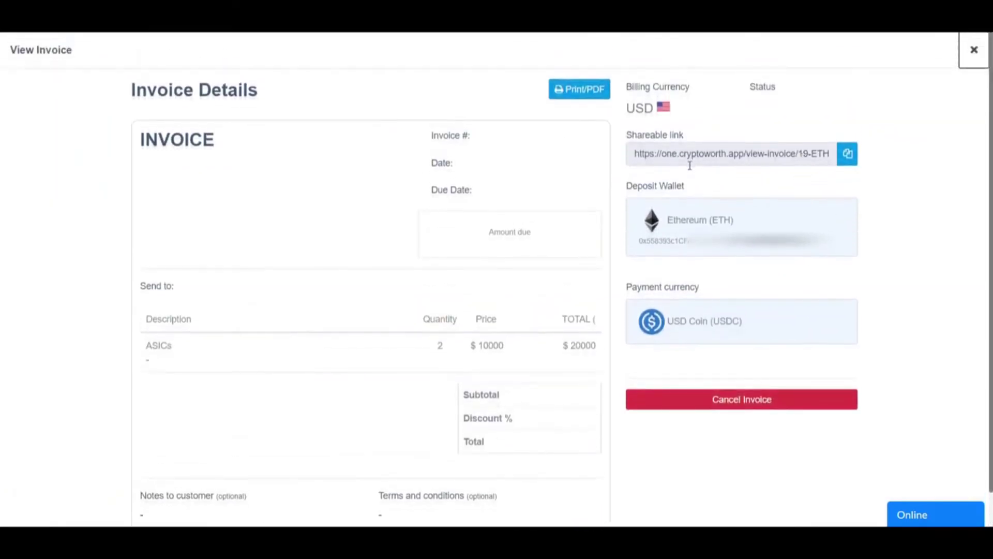
pyautogui.click(847, 156)
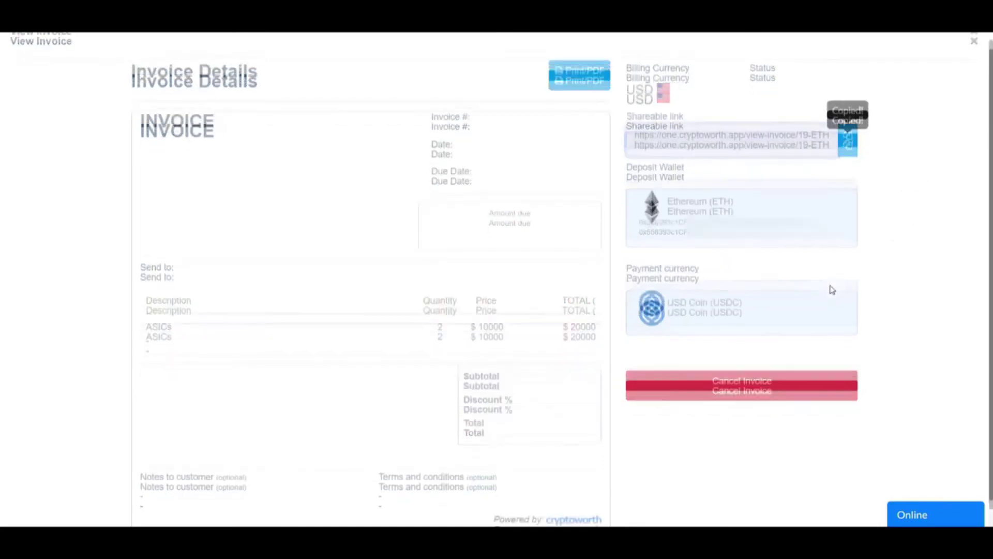
pyautogui.scroll(-1, 831, 288)
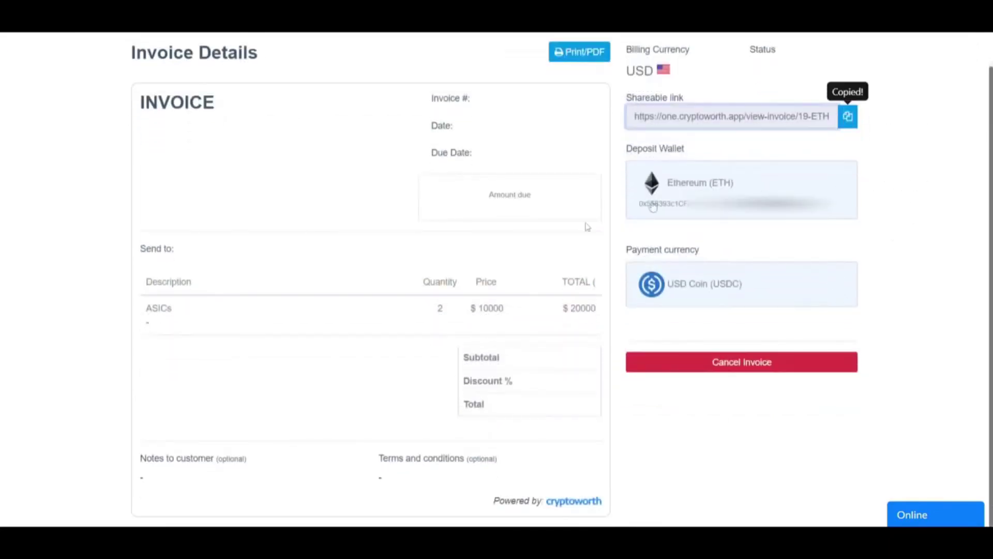
pyautogui.scroll(1, 632, 213)
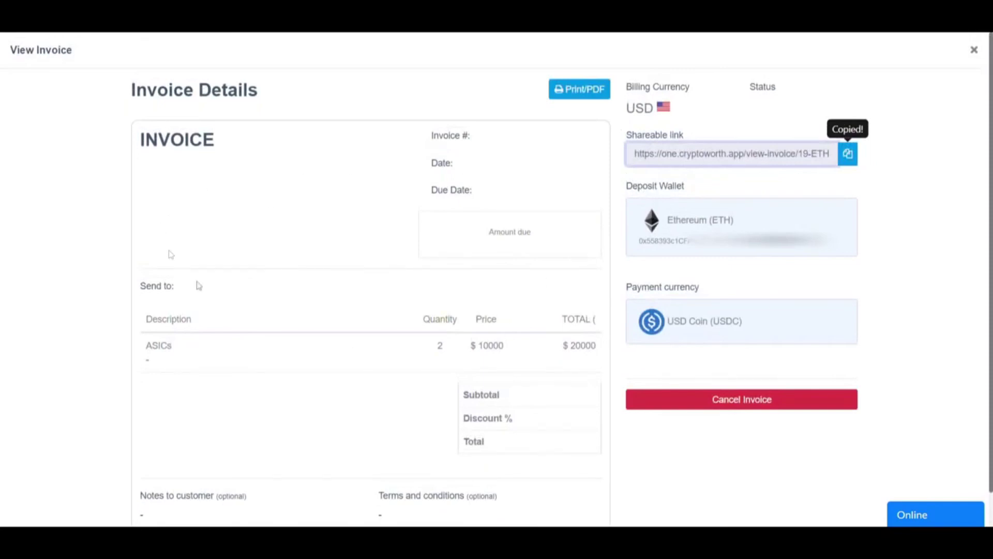
pyautogui.scroll(-1, 337, 341)
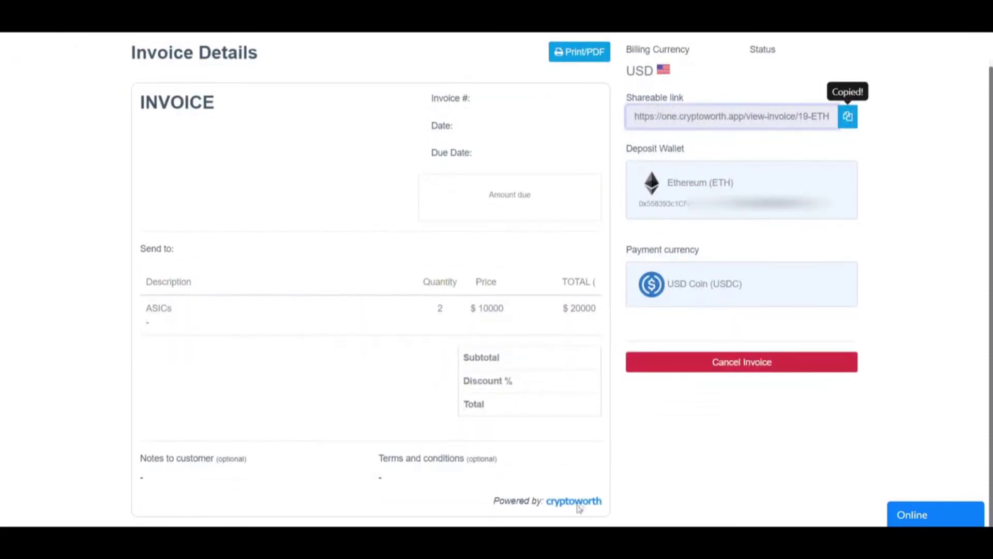
pyautogui.scroll(1, 977, 121)
pyautogui.click(974, 49)
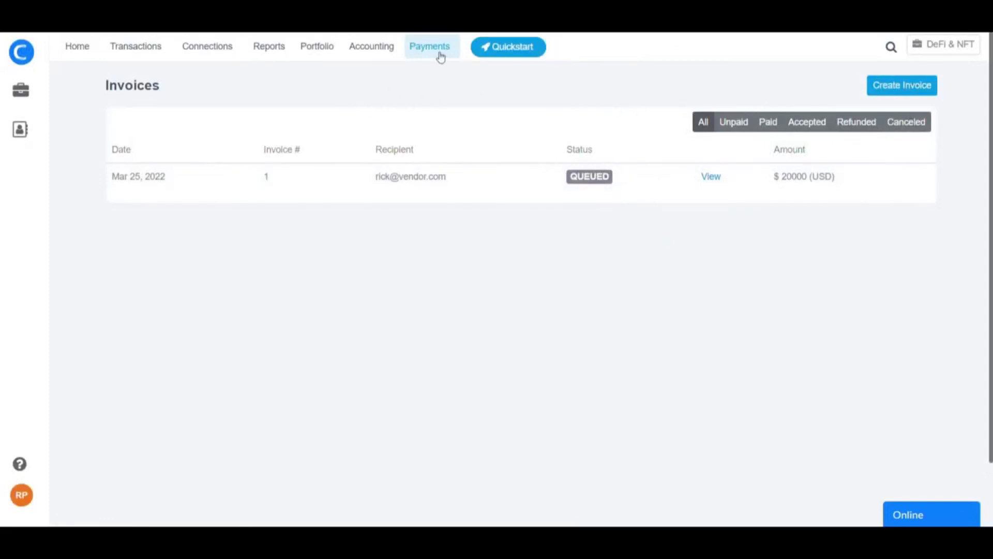
# Step: Open the bills list and examine the blank bill form from billing currency to discount, closing it without creating a bill
pyautogui.click(416, 56)
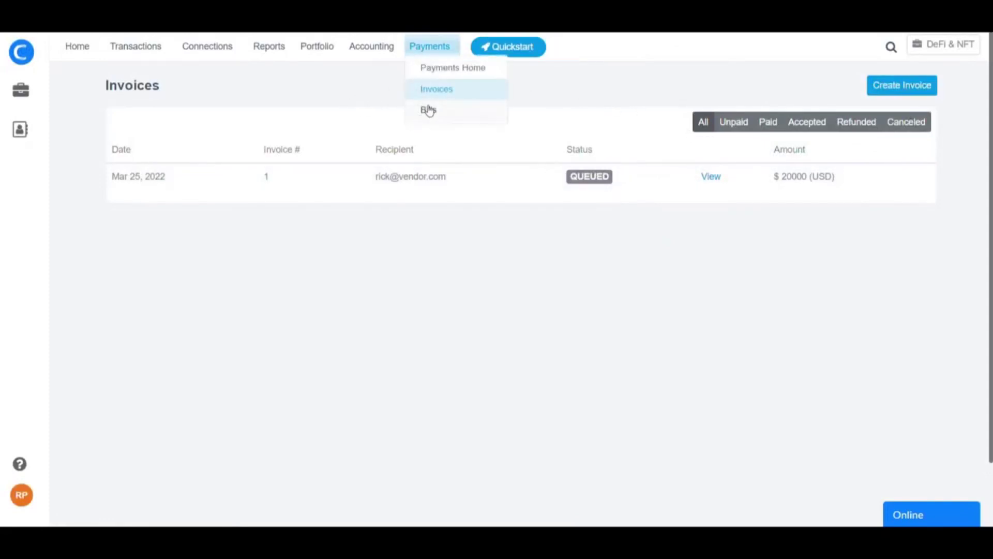
pyautogui.click(429, 111)
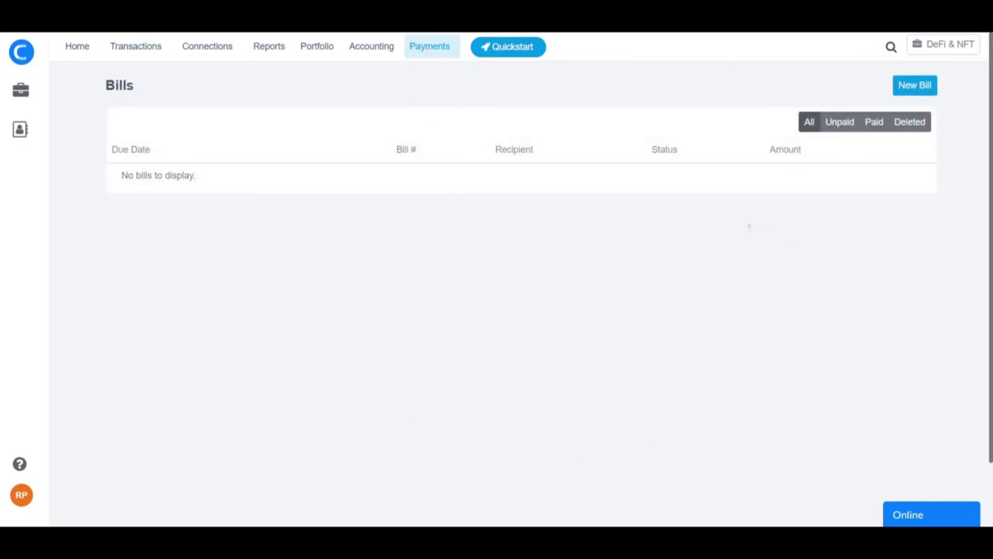
pyautogui.click(926, 88)
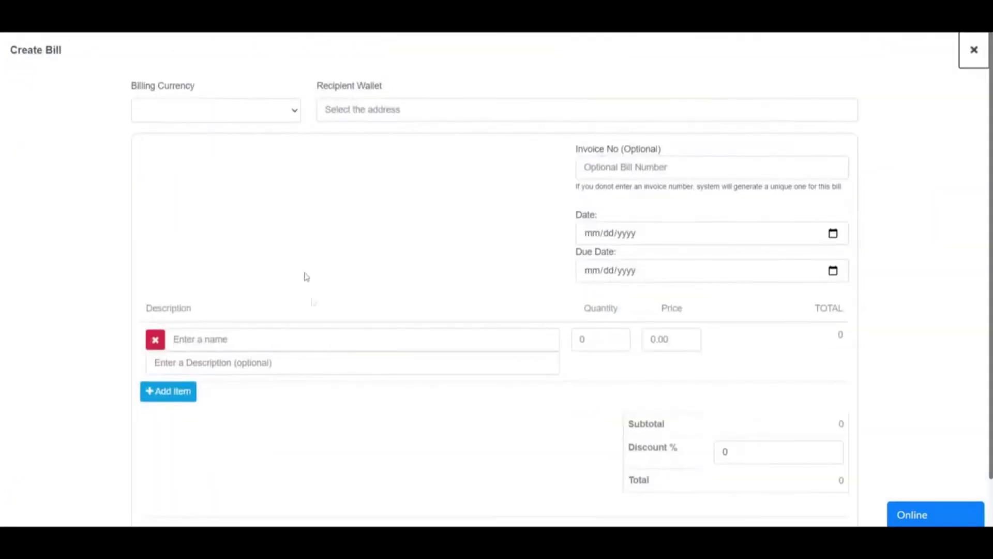
pyautogui.click(972, 66)
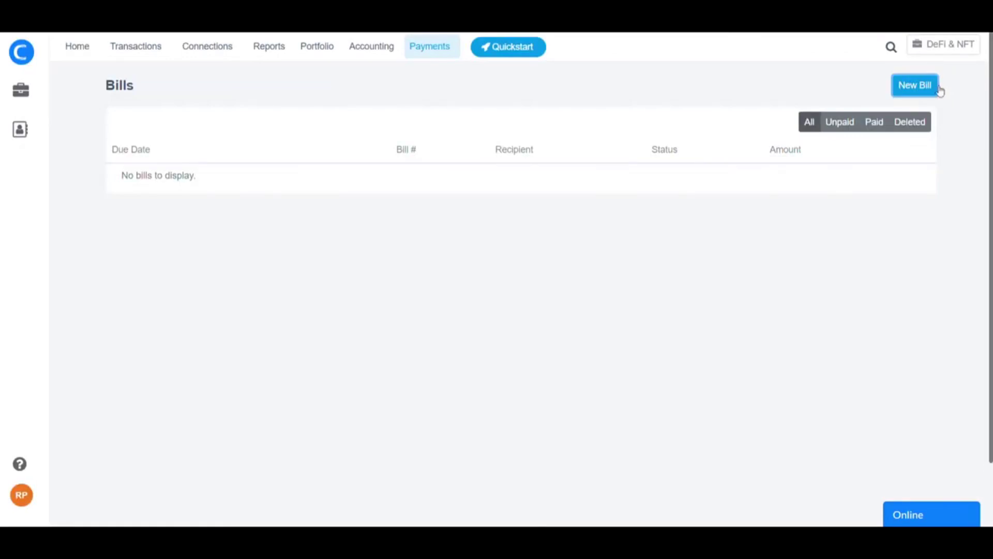
pyautogui.click(914, 85)
pyautogui.scroll(-1, 349, 414)
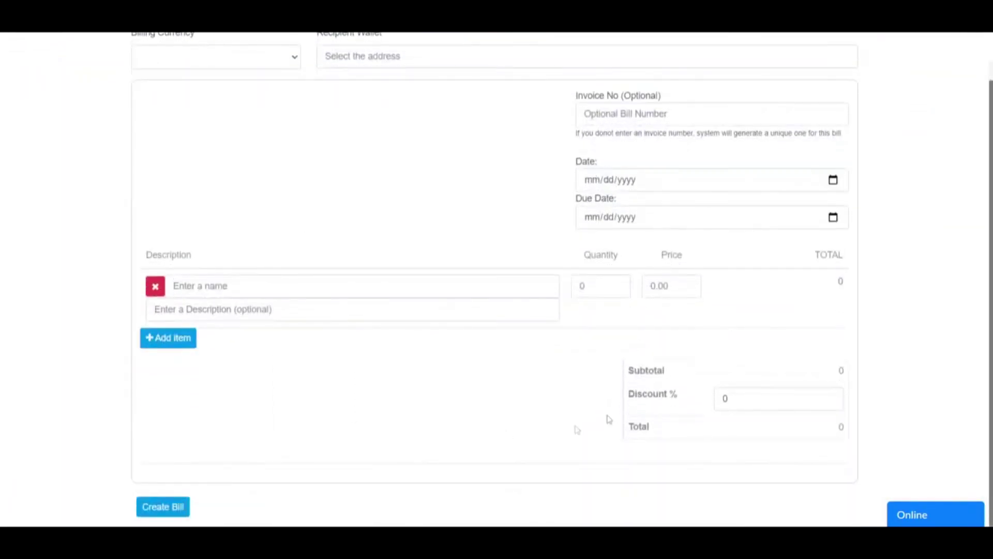
pyautogui.scroll(1, 318, 468)
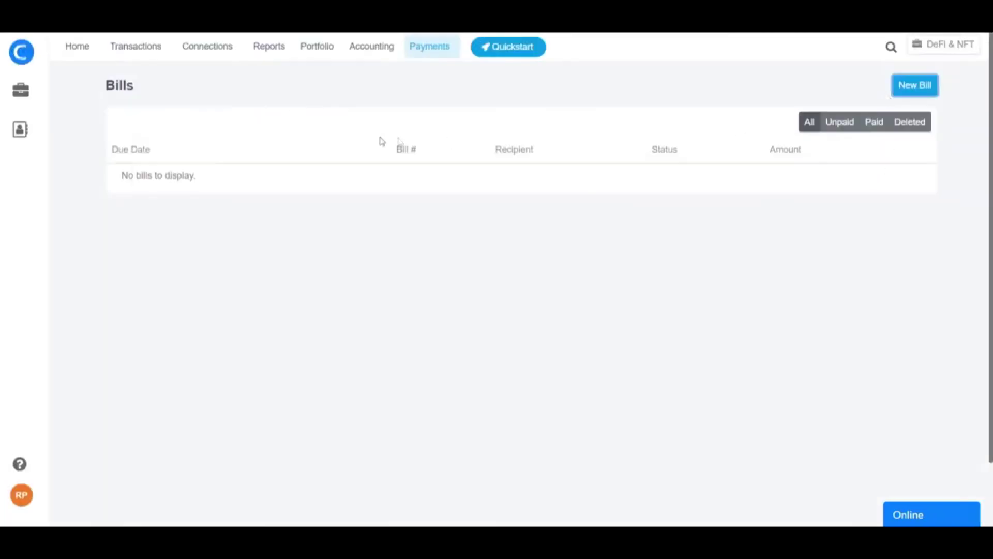
pyautogui.click(967, 58)
# Step: Open the Payments Home overview to view the recent invoices and bills
pyautogui.click(434, 47)
pyautogui.click(435, 72)
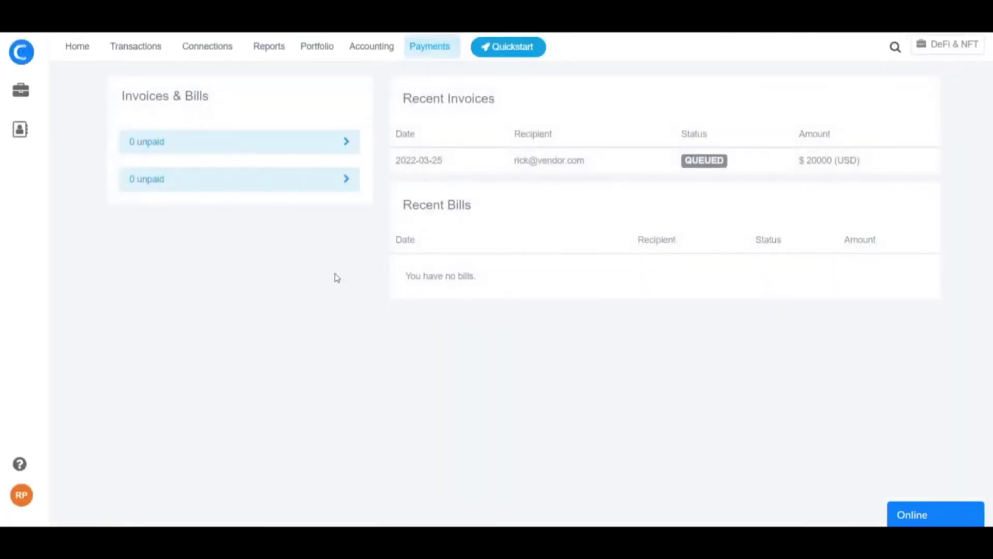